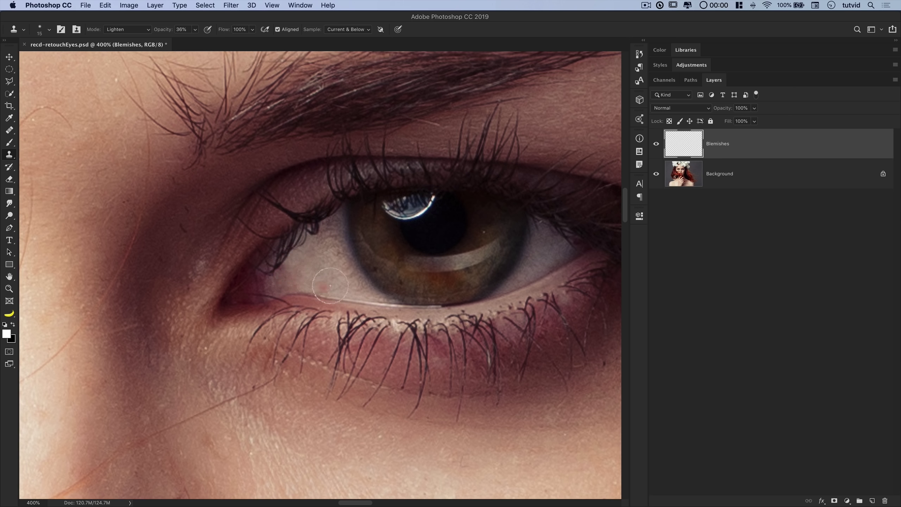
Clone clean sclera over the reddish spots and veins in the white of the eye near the inner corner, on the Blemishes layer.
{"action": "left_click", "coordinate": [307, 278], "text": "alt"}
{"action": "left_click_drag", "start_coordinate": [296, 288], "coordinate": [310, 275]}
{"action": "left_click", "coordinate": [339, 266], "text": "alt"}
{"action": "mouse_move", "coordinate": [355, 304]}
{"action": "left_mouse_down"}
{"action": "mouse_move", "coordinate": [325, 249]}
{"action": "mouse_move", "coordinate": [353, 297]}
{"action": "left_mouse_up"}
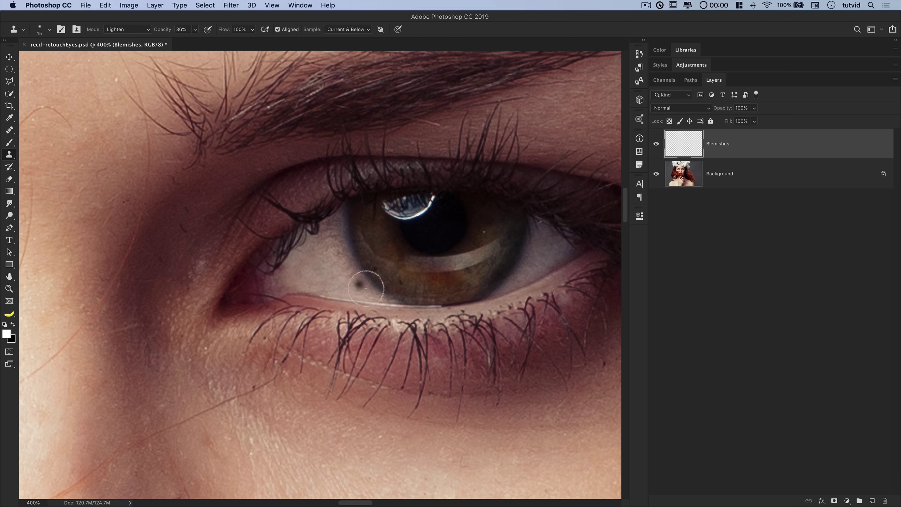
Switch to the Healing Brush and inspect its Diffusion setting.
{"action": "key", "text": "ctrl"}
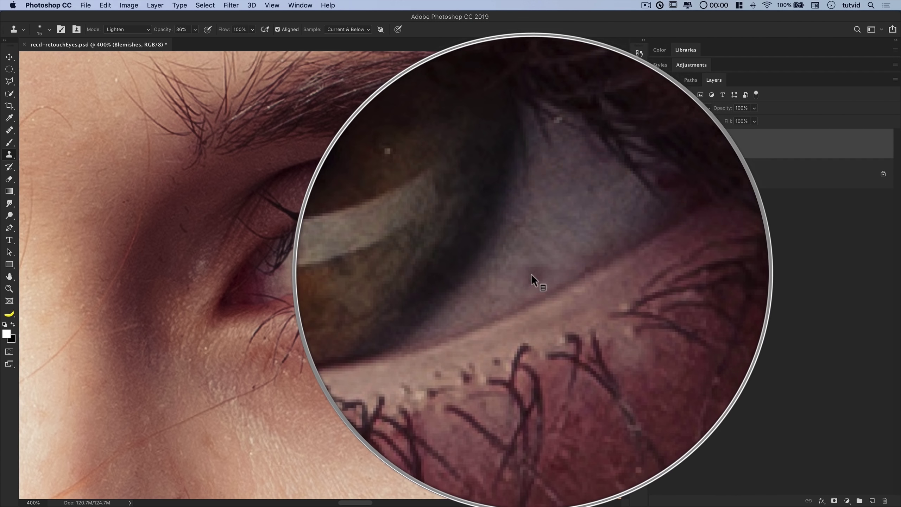
{"action": "key", "text": "v"}
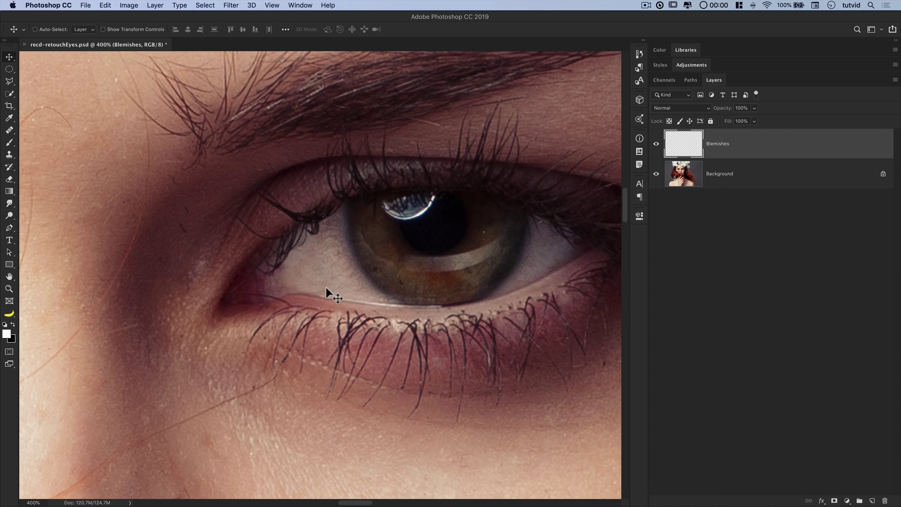
{"action": "left_click", "coordinate": [10, 131]}
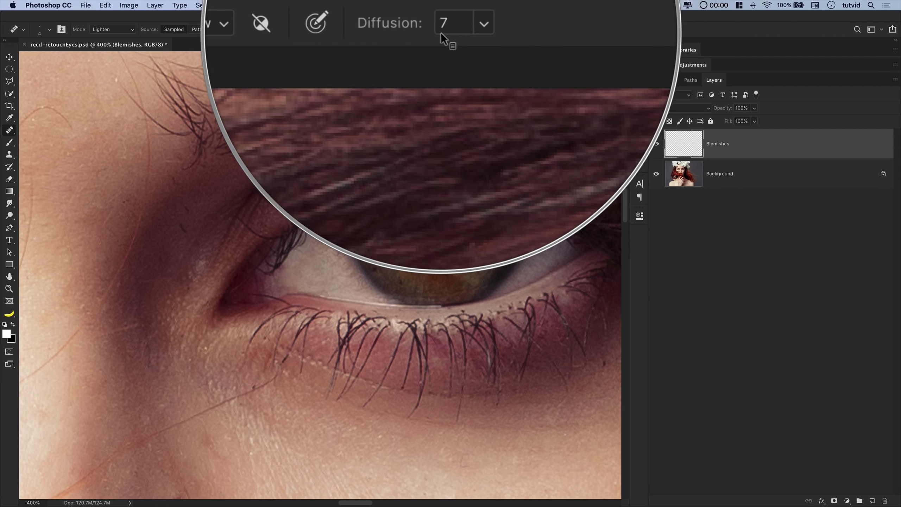
{"action": "left_click", "coordinate": [455, 30]}
{"action": "left_click", "coordinate": [455, 30]}
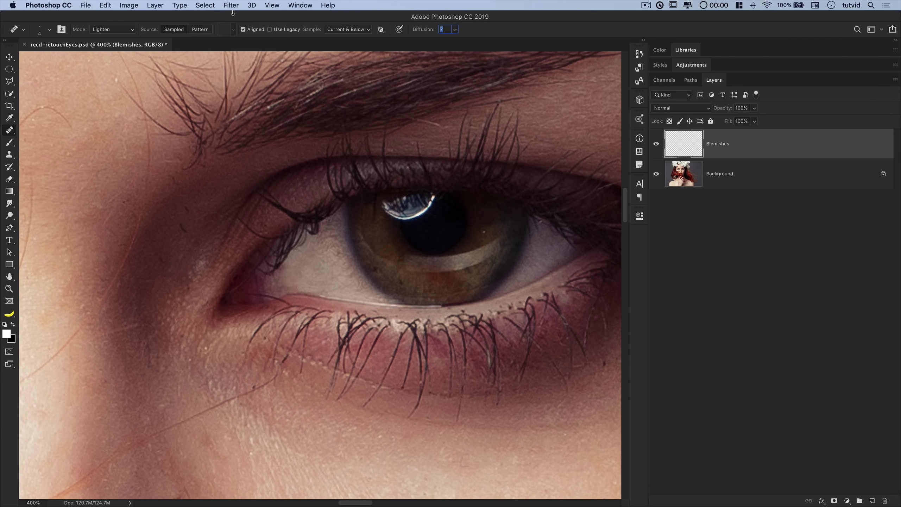
Apply Add Noise to the Blemishes layer with an amount of 1.5%, Gaussian distribution and Monochromatic on.
{"action": "left_click", "coordinate": [231, 6]}
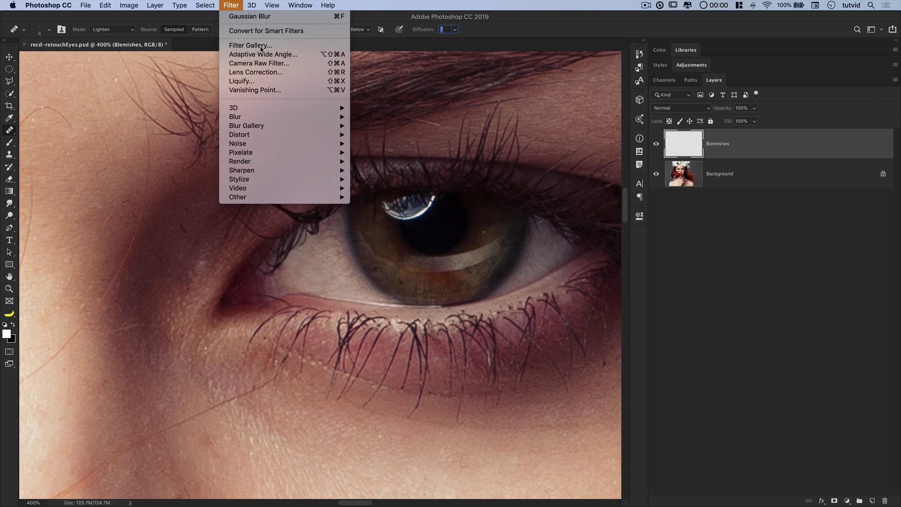
{"action": "mouse_move", "coordinate": [301, 147]}
{"action": "left_click", "coordinate": [377, 143]}
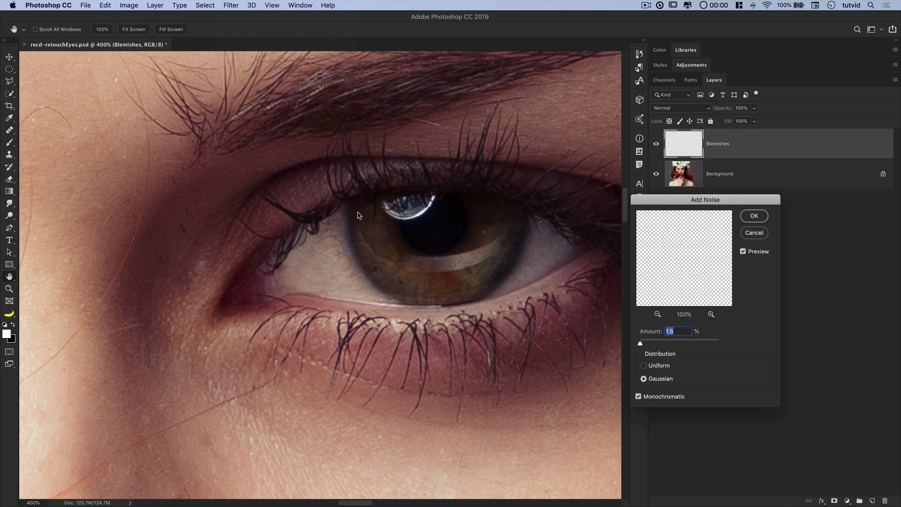
{"action": "left_click_drag", "start_coordinate": [652, 198], "coordinate": [471, 144]}
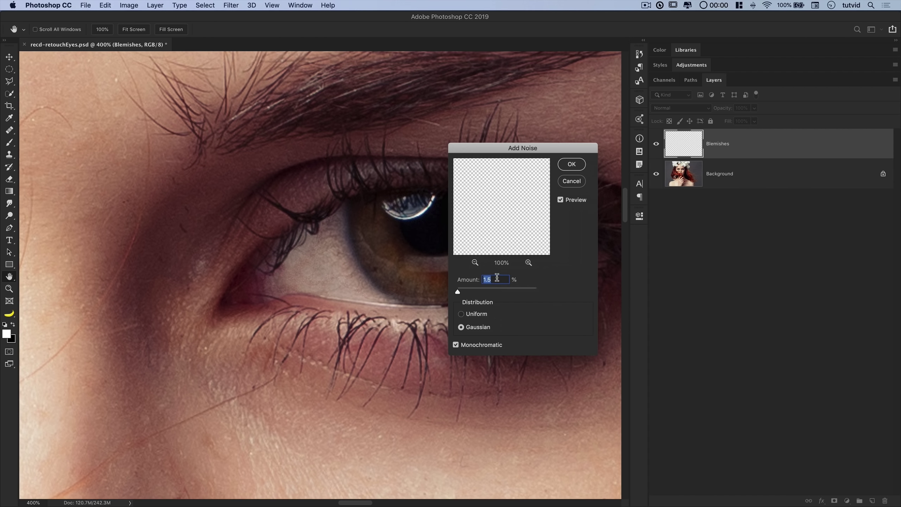
{"action": "left_click", "coordinate": [571, 164]}
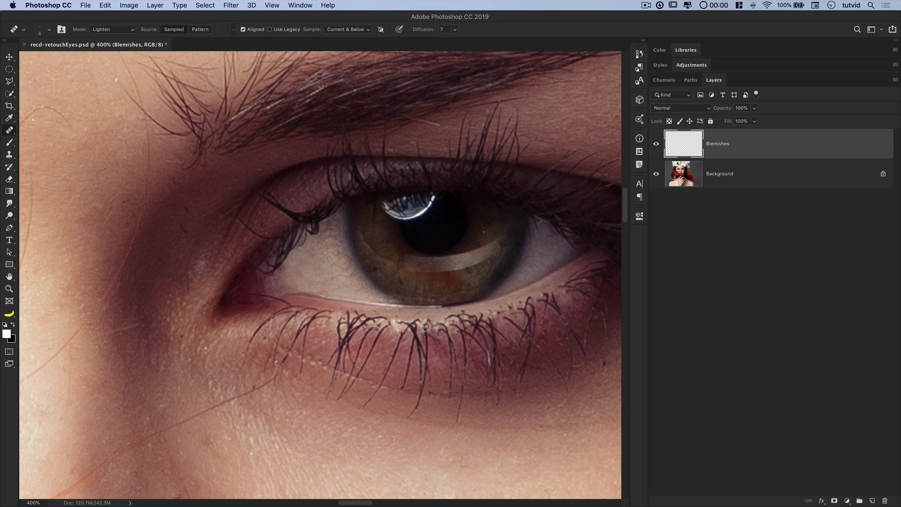
Split the white This Layer slider under Blend If Gray for the Blemishes layer and shift one half towards the darker tones.
{"action": "key", "text": "super+minus"}
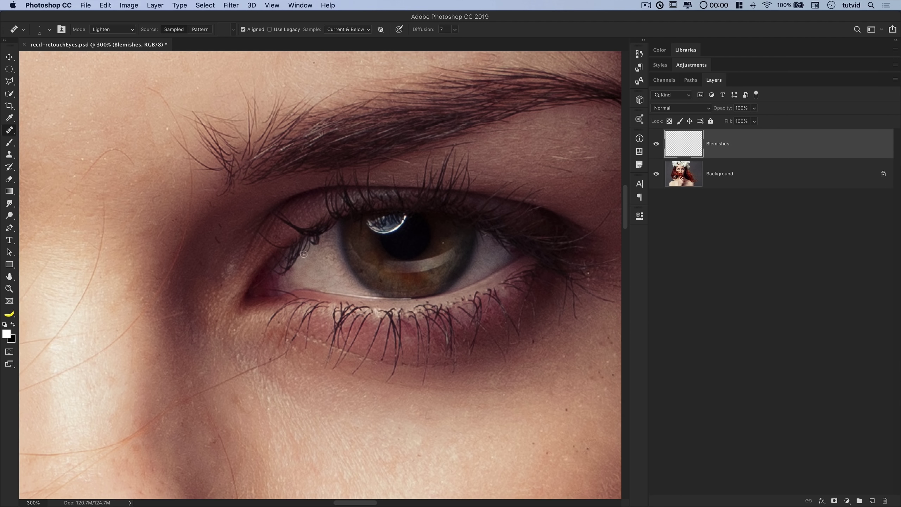
{"action": "double_click", "coordinate": [787, 144]}
{"action": "left_click_drag", "start_coordinate": [699, 257], "coordinate": [667, 170]}
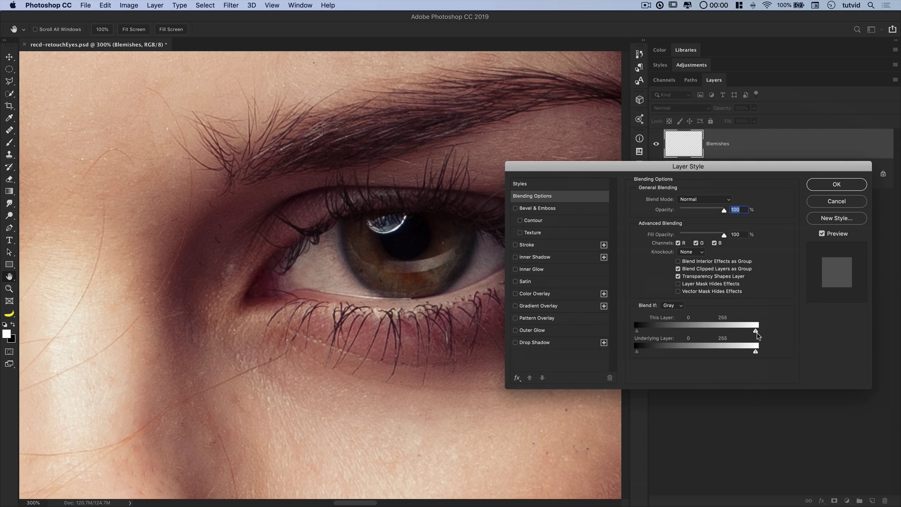
{"action": "key", "text": "alt"}
{"action": "left_click_drag", "start_coordinate": [737, 331], "coordinate": [692, 332]}
{"action": "key", "text": "Return"}
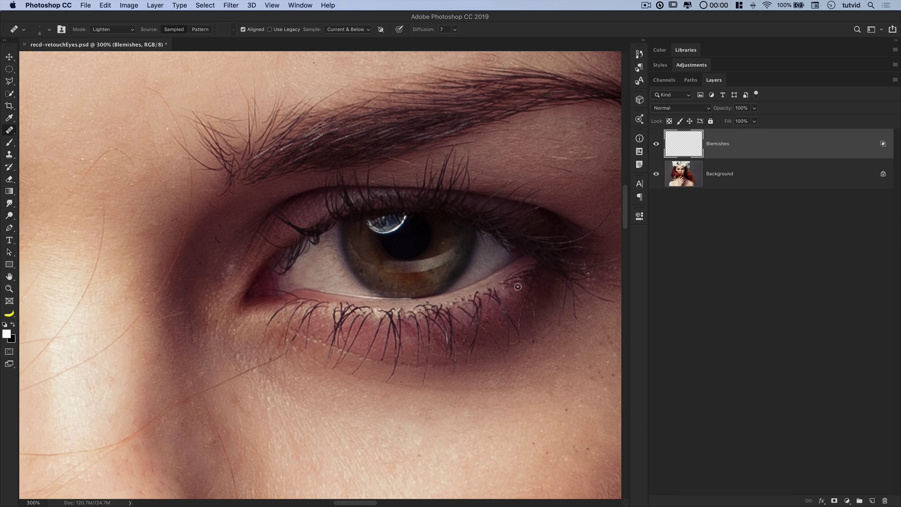
Add a Vibrance adjustment layer above Blemishes, set Vibrance to -100 and lower its Saturation.
{"action": "left_click", "coordinate": [696, 67]}
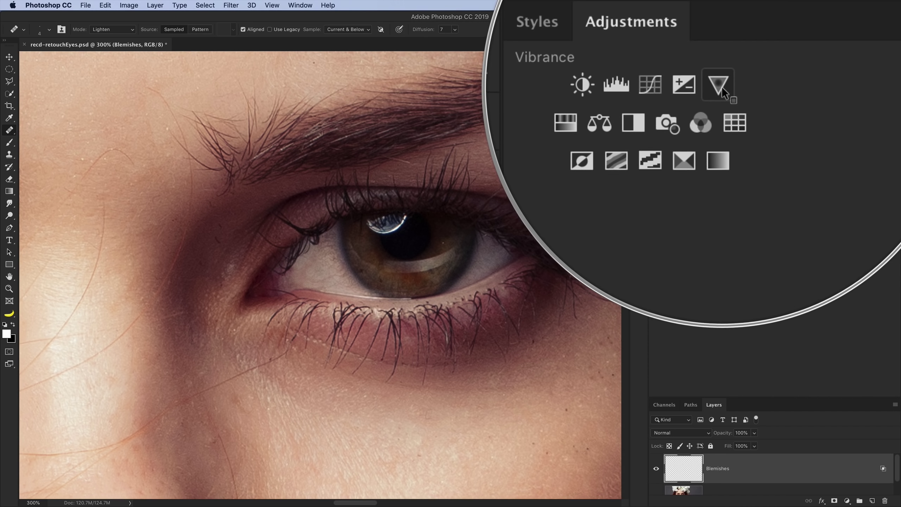
{"action": "left_click", "coordinate": [721, 87]}
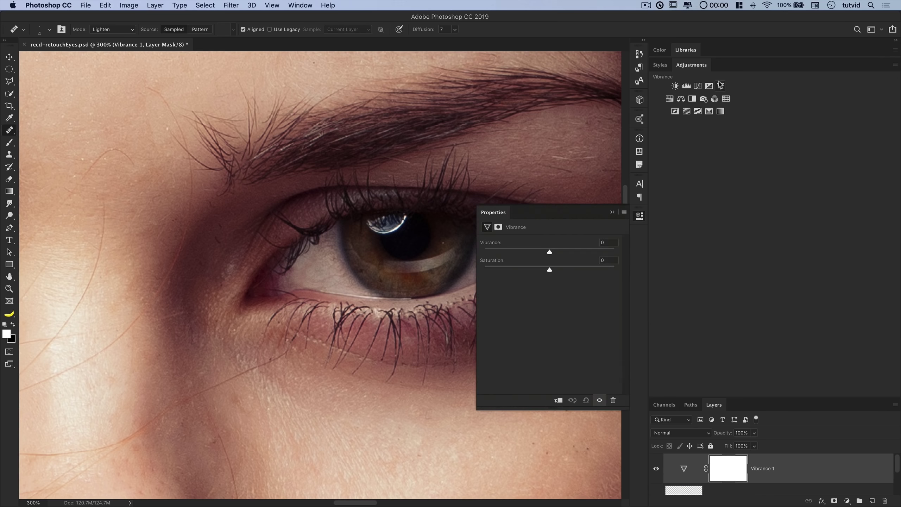
{"action": "left_click", "coordinate": [695, 69]}
{"action": "double_click", "coordinate": [684, 146]}
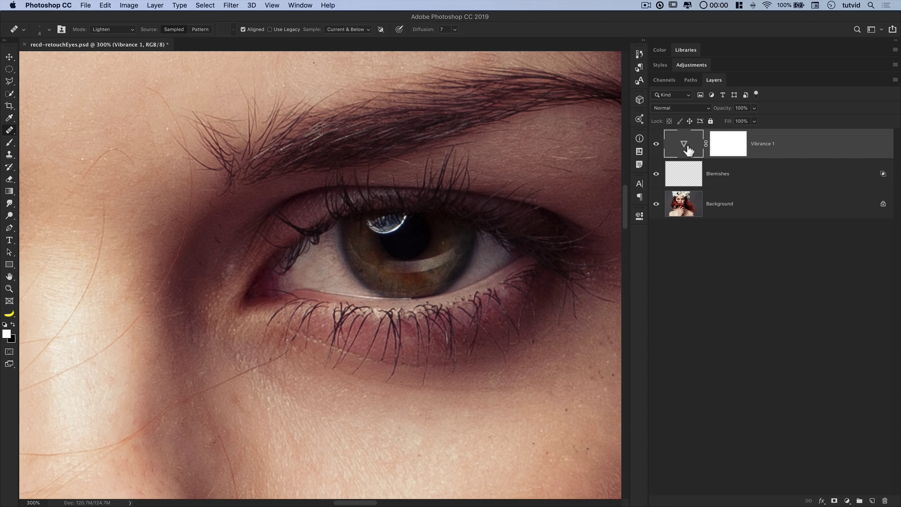
{"action": "left_click_drag", "start_coordinate": [546, 255], "coordinate": [465, 256]}
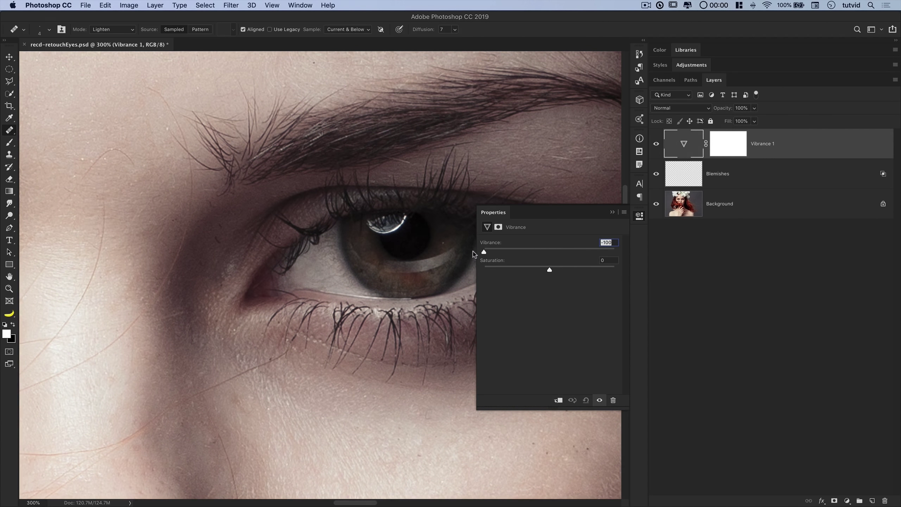
{"action": "left_click", "coordinate": [641, 215]}
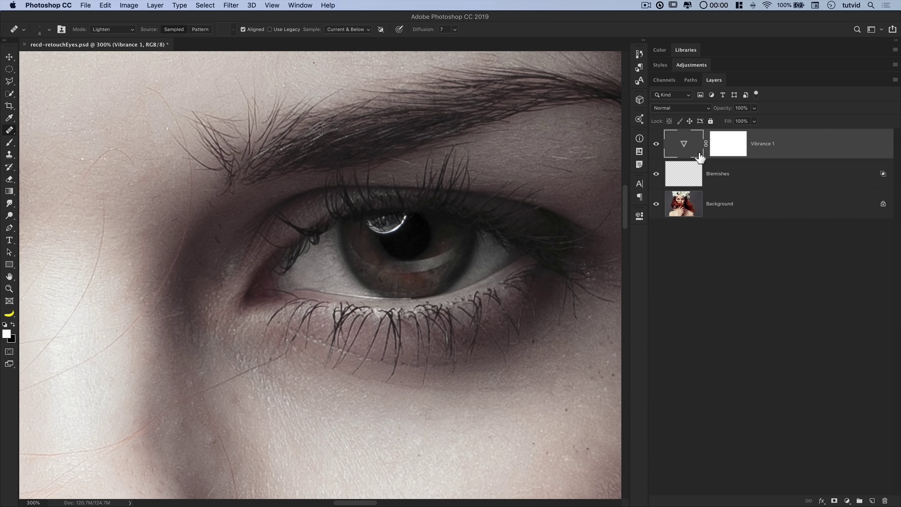
Invert the Vibrance layer's mask to black and set the Brush opacity to 45%.
{"action": "left_click", "coordinate": [722, 142]}
{"action": "key", "text": "super+i"}
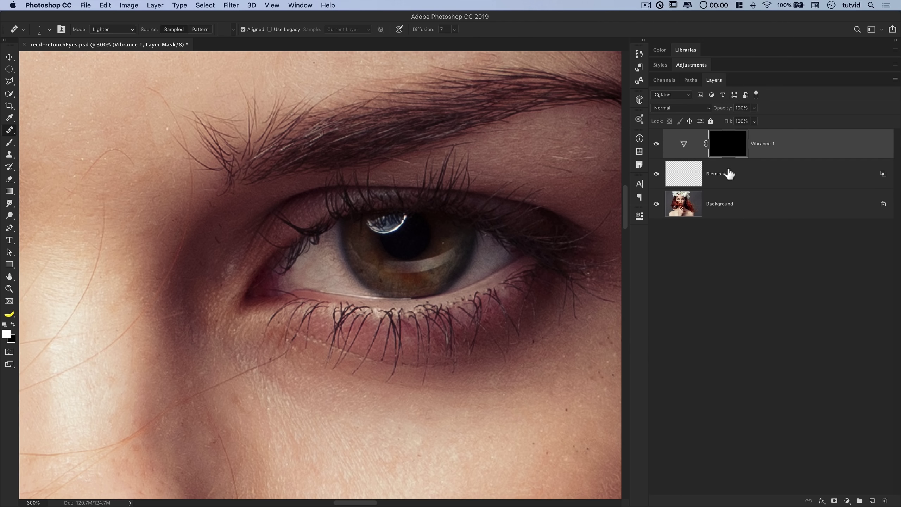
{"action": "key", "text": "b"}
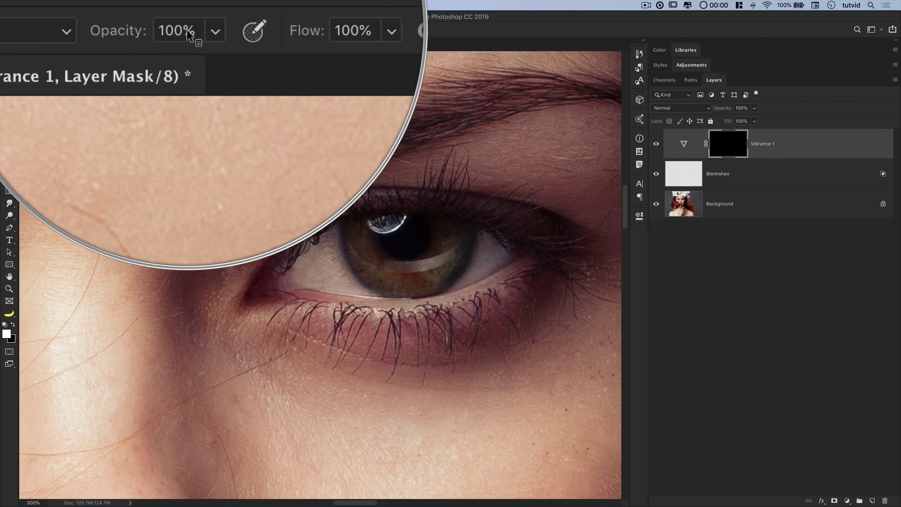
{"action": "left_click", "coordinate": [195, 30]}
{"action": "left_click_drag", "start_coordinate": [168, 42], "coordinate": [171, 41]}
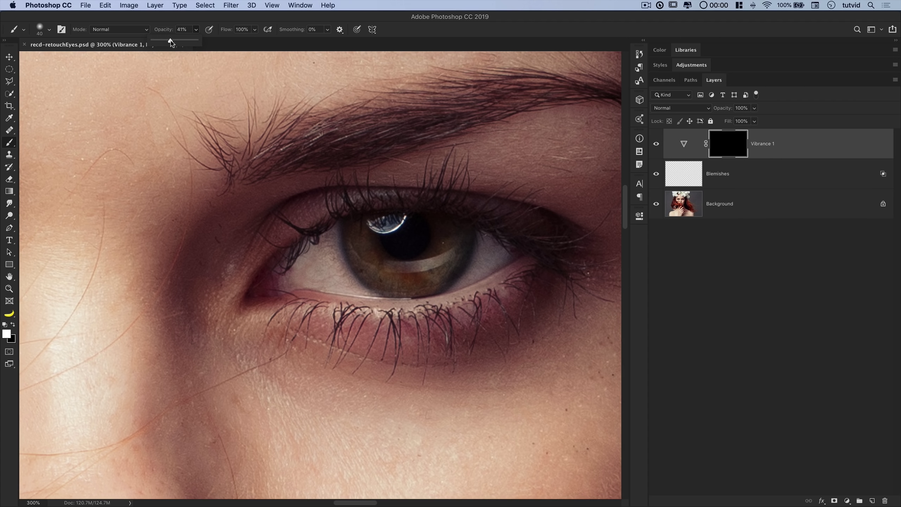
{"action": "left_click", "coordinate": [196, 30]}
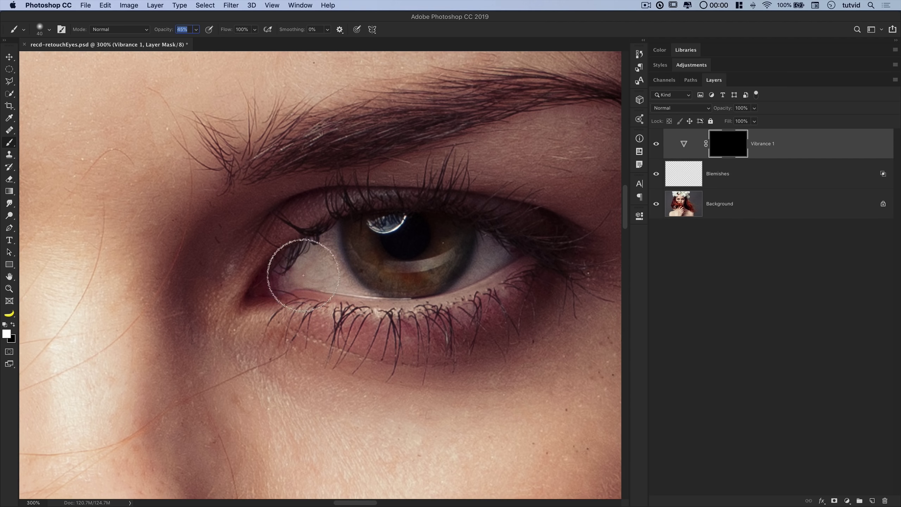
Paint white on the Vibrance mask over the whites of the eye, reducing the brush size to 15 for the tighter areas.
{"action": "left_click_drag", "start_coordinate": [283, 275], "coordinate": [278, 284]}
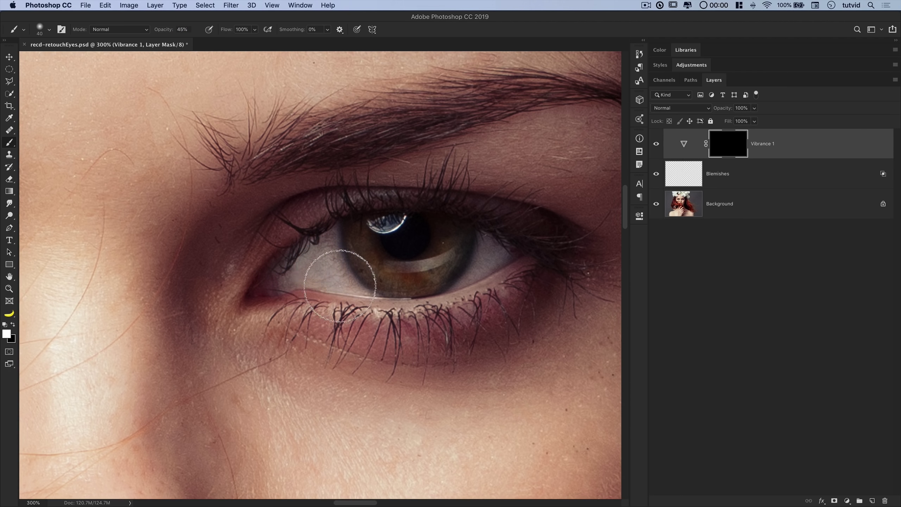
{"action": "key", "text": "bracketleft"}
{"action": "key", "text": "bracketleft"}
{"action": "key", "text": "bracketleft"}
{"action": "key", "text": "bracketleft"}
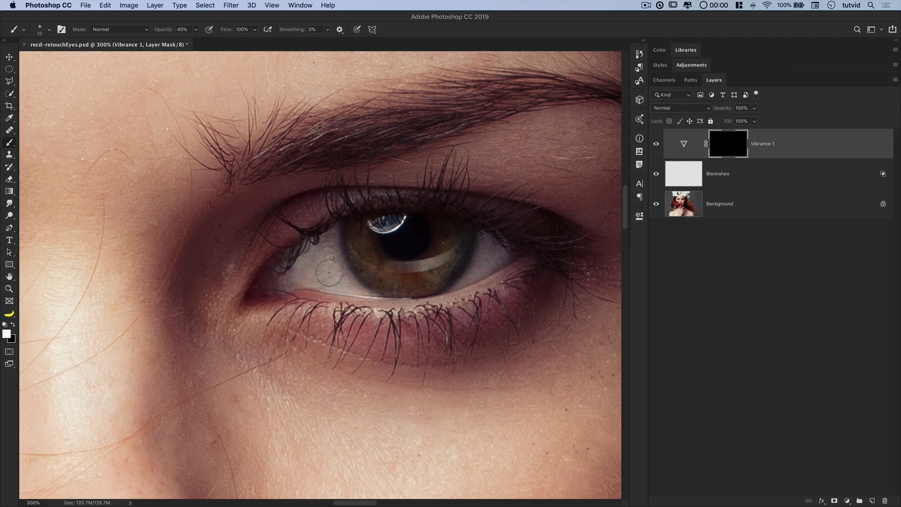
{"action": "mouse_move", "coordinate": [302, 265]}
{"action": "left_mouse_down"}
{"action": "mouse_move", "coordinate": [322, 255]}
{"action": "mouse_move", "coordinate": [338, 260]}
{"action": "mouse_move", "coordinate": [355, 294]}
{"action": "mouse_move", "coordinate": [324, 277]}
{"action": "left_mouse_up"}
{"action": "mouse_move", "coordinate": [409, 285]}
{"action": "left_mouse_down"}
{"action": "mouse_move", "coordinate": [484, 286]}
{"action": "mouse_move", "coordinate": [463, 286]}
{"action": "mouse_move", "coordinate": [495, 256]}
{"action": "mouse_move", "coordinate": [494, 242]}
{"action": "mouse_move", "coordinate": [491, 265]}
{"action": "mouse_move", "coordinate": [458, 294]}
{"action": "left_mouse_up"}
{"action": "mouse_move", "coordinate": [296, 300]}
{"action": "left_mouse_down"}
{"action": "mouse_move", "coordinate": [324, 298]}
{"action": "mouse_move", "coordinate": [309, 289]}
{"action": "mouse_move", "coordinate": [293, 300]}
{"action": "mouse_move", "coordinate": [347, 298]}
{"action": "left_mouse_up"}
Heal the small bright speck in the iris on the Blemishes layer, using the Healing Brush in Darken mode.
{"action": "key", "text": "z"}
{"action": "left_click_drag", "start_coordinate": [429, 288], "coordinate": [441, 245]}
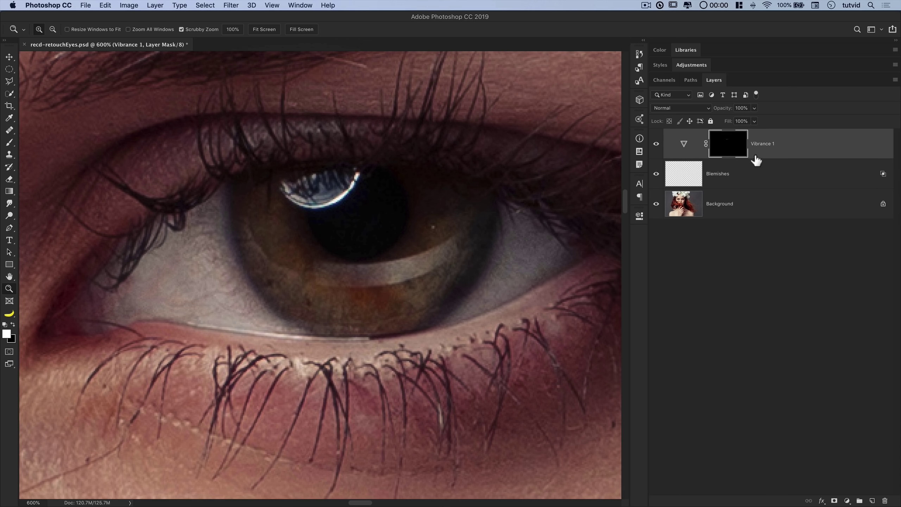
{"action": "left_click", "coordinate": [701, 183]}
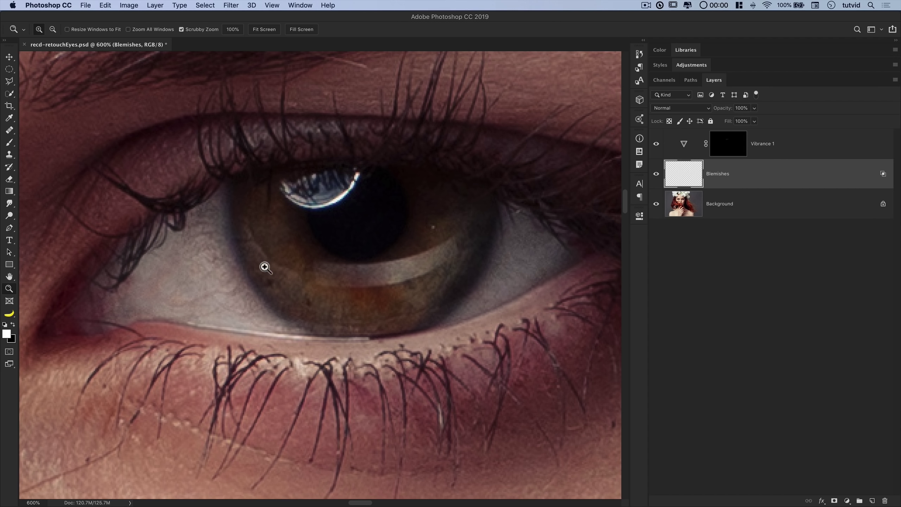
{"action": "left_click", "coordinate": [9, 131]}
{"action": "left_click", "coordinate": [88, 136]}
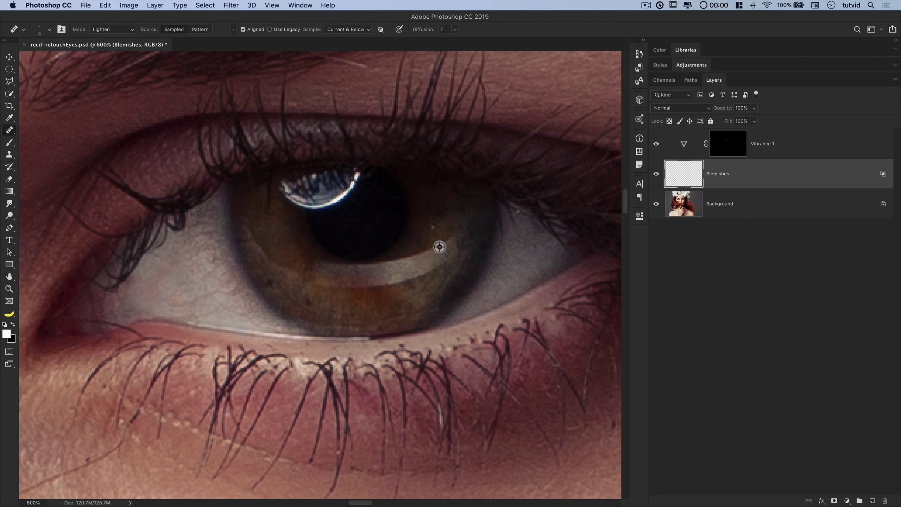
{"action": "left_click", "coordinate": [445, 232], "text": "alt"}
{"action": "left_click", "coordinate": [122, 30]}
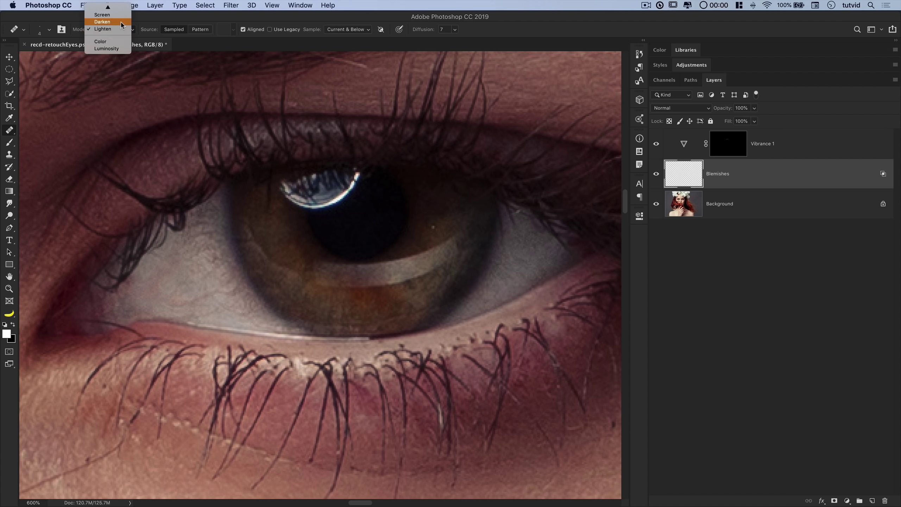
{"action": "left_click", "coordinate": [103, 22]}
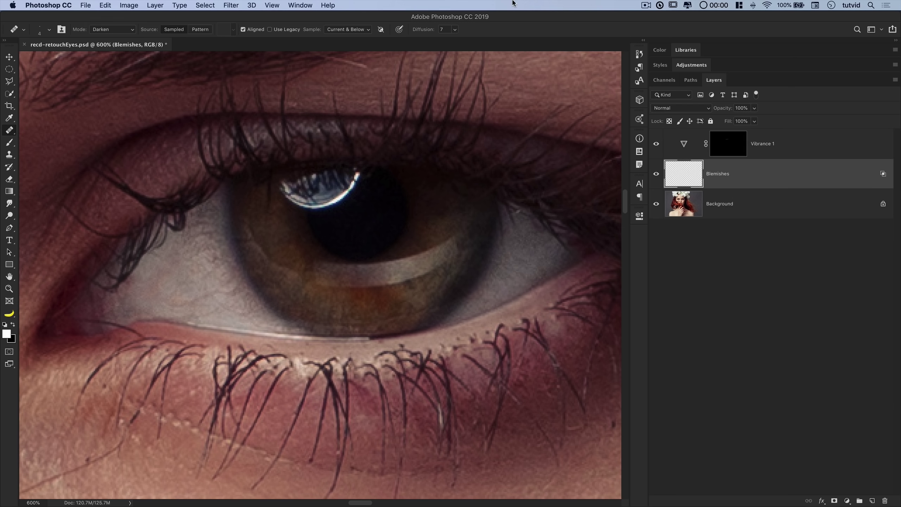
Add two Curves adjustment layers above the Vibrance layer.
{"action": "key", "text": "super+minus"}
{"action": "key", "text": "super+minus"}
{"action": "key", "text": "super+minus"}
{"action": "key", "text": "super+minus"}
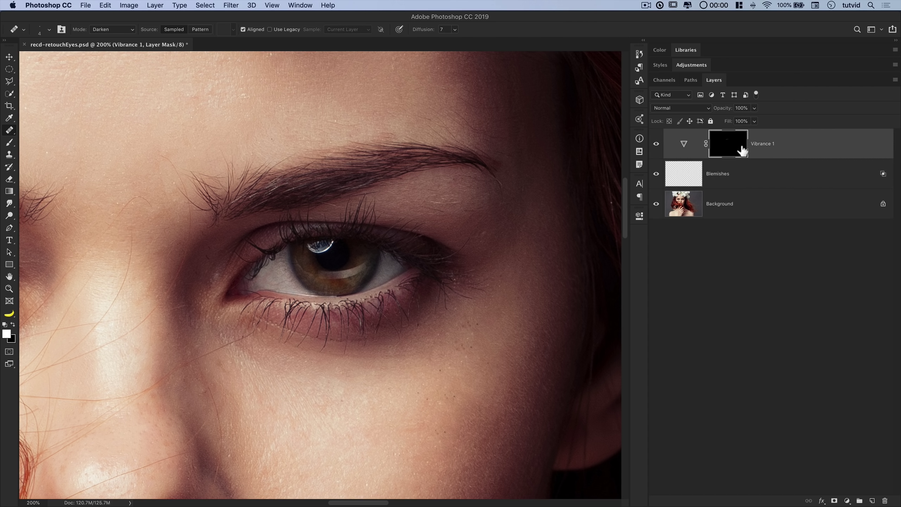
{"action": "left_click", "coordinate": [691, 65]}
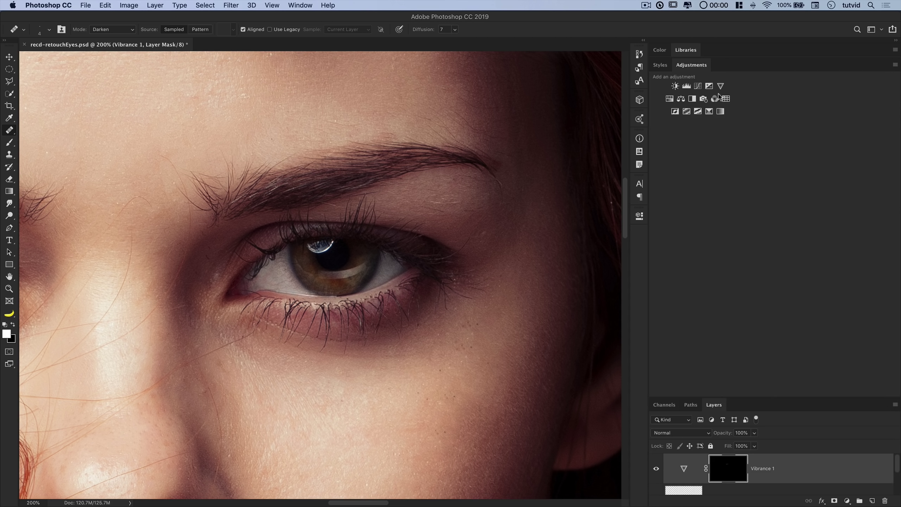
{"action": "left_click", "coordinate": [697, 87]}
{"action": "left_click", "coordinate": [697, 87]}
{"action": "left_click", "coordinate": [691, 66]}
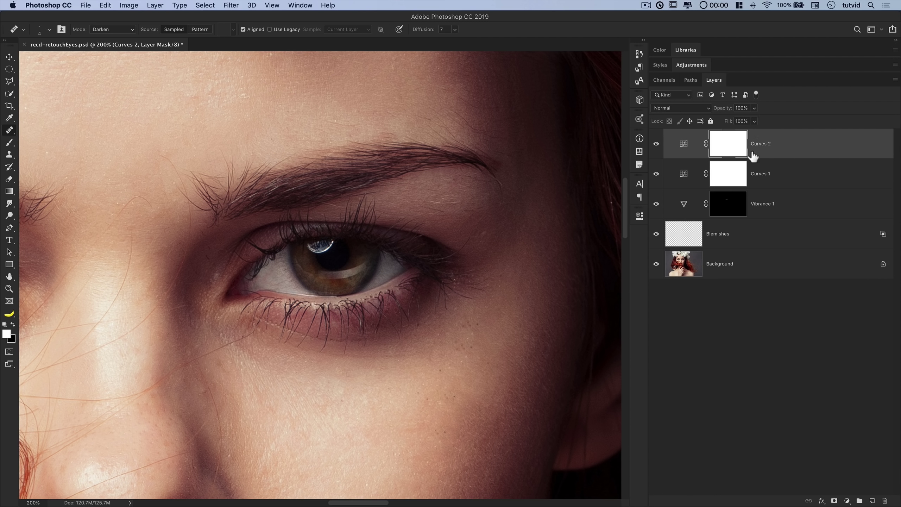
Rename the upper Curves layer Dodge and the lower one Burn.
{"action": "left_click", "coordinate": [765, 145]}
{"action": "type", "text": "Dodge"}
{"action": "key", "text": "Tab"}
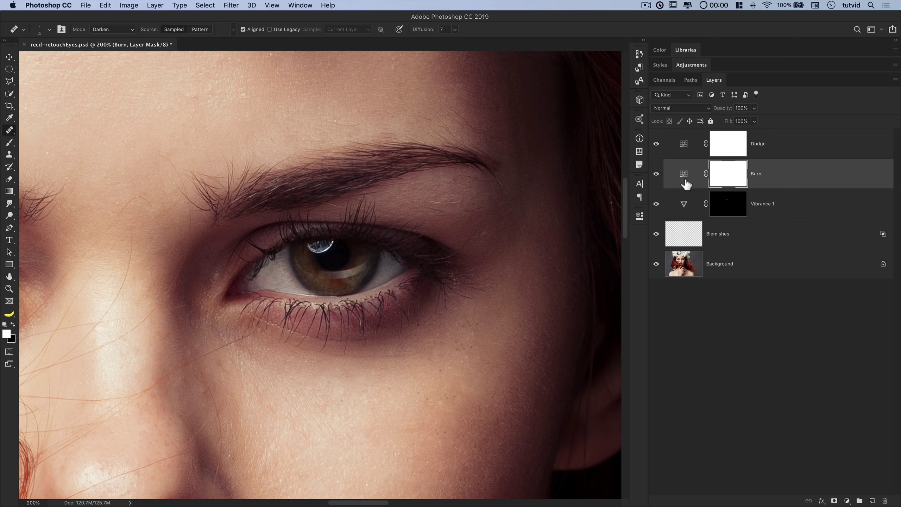
Set the Burn layer's blend mode to Color Burn and invert its mask to black.
{"action": "left_click", "coordinate": [692, 108]}
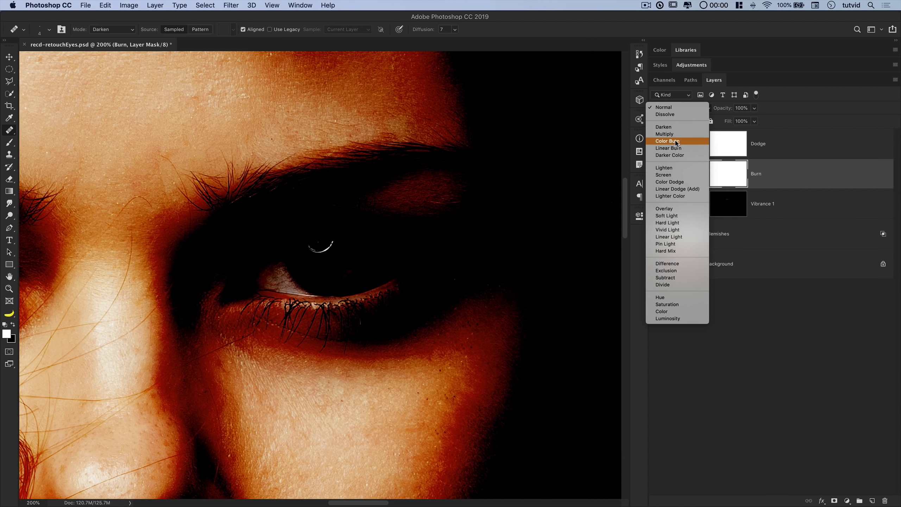
{"action": "left_click", "coordinate": [676, 141]}
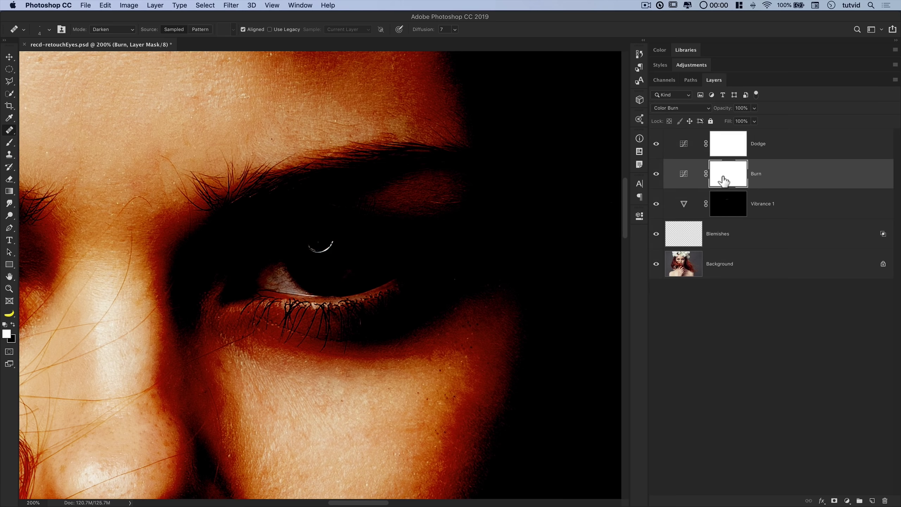
{"action": "key", "text": "super+i"}
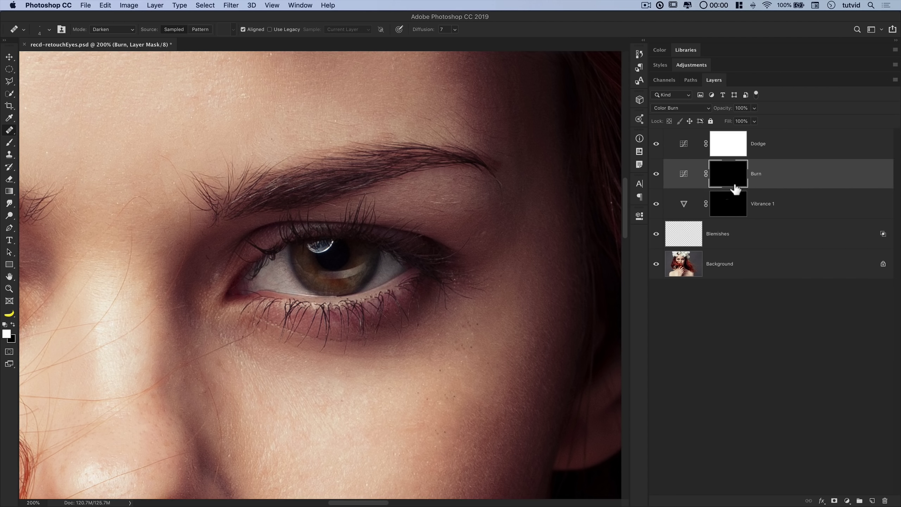
Set the Dodge layer's blend mode to Color Dodge and invert its mask to black.
{"action": "left_click", "coordinate": [720, 147]}
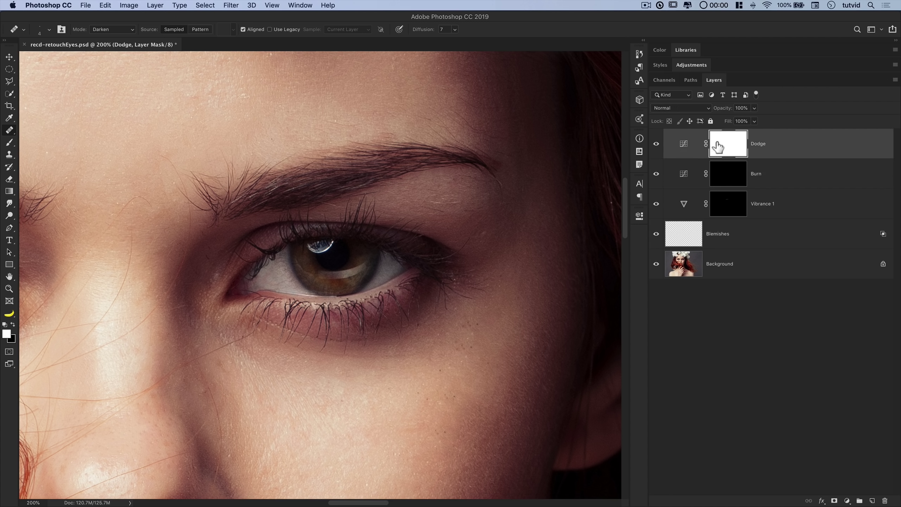
{"action": "left_click", "coordinate": [680, 109]}
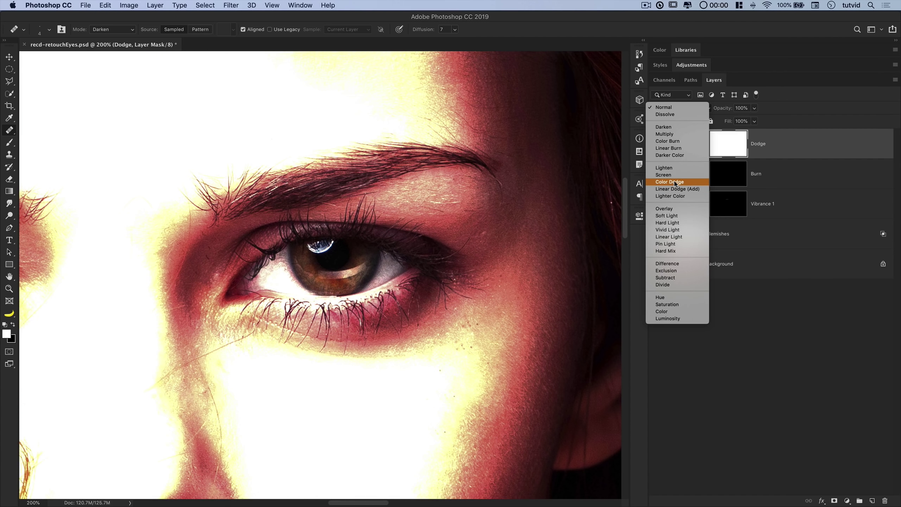
{"action": "left_click", "coordinate": [675, 182]}
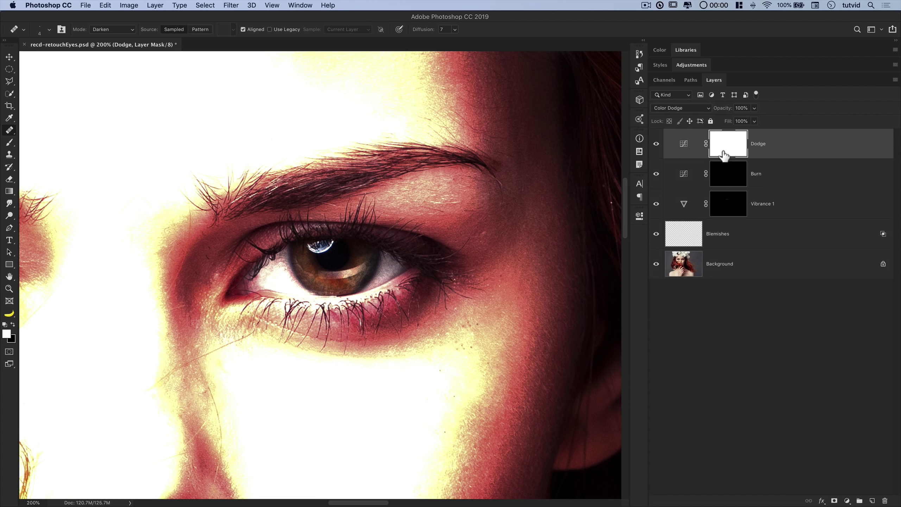
{"action": "key", "text": "super+i"}
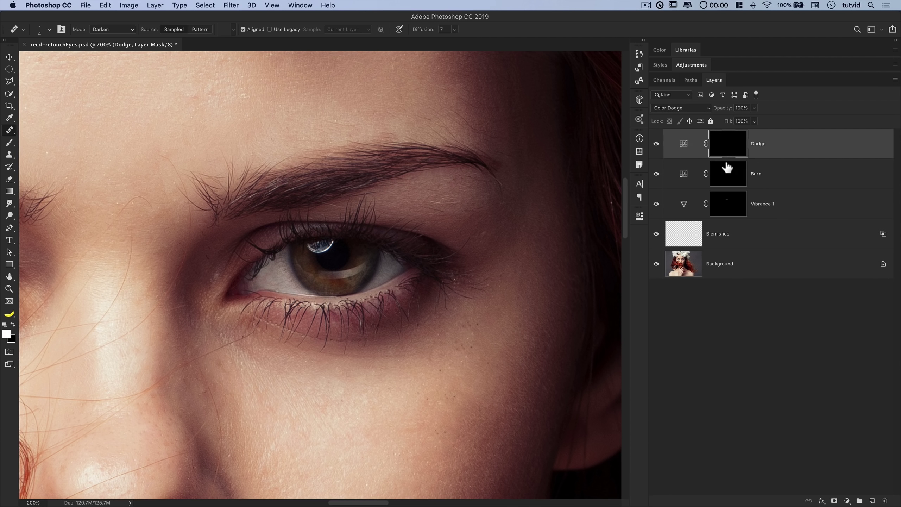
Target the Burn layer's mask and make a circular selection around the iris with the Elliptical Marquee.
{"action": "left_click", "coordinate": [728, 173]}
{"action": "scroll", "coordinate": [528, 250], "scroll_direction": "left", "scroll_amount": 3}
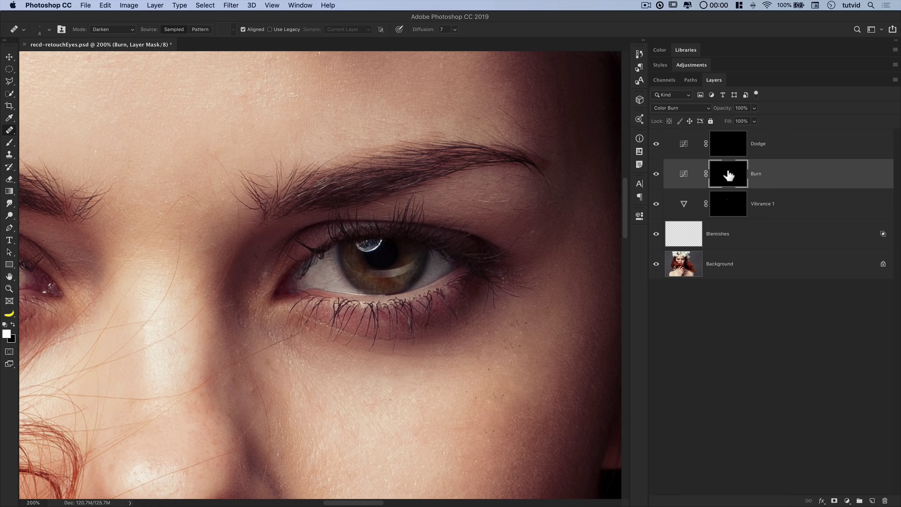
{"action": "left_click", "coordinate": [9, 72]}
{"action": "left_click_drag", "start_coordinate": [336, 201], "coordinate": [431, 323]}
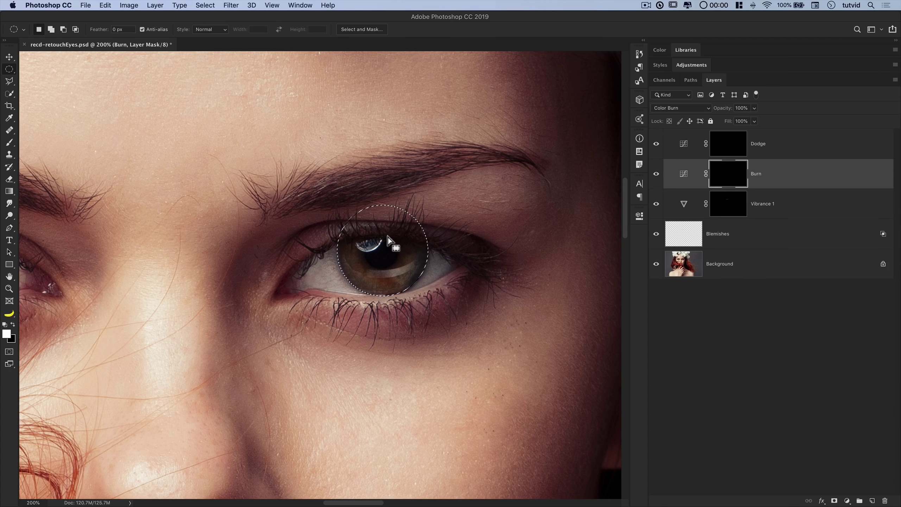
{"action": "key", "text": "super+equal"}
{"action": "key", "text": "super+equal"}
{"action": "key", "text": "super+equal"}
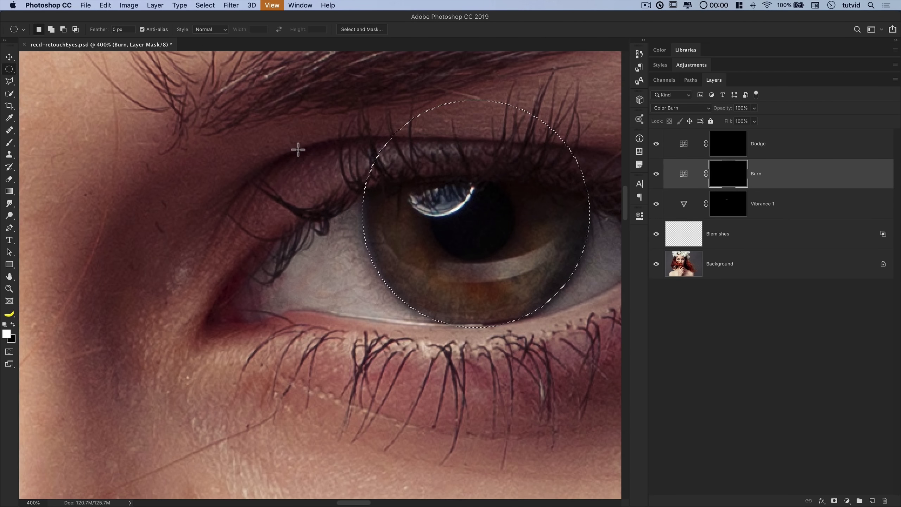
{"action": "left_click_drag", "start_coordinate": [507, 235], "coordinate": [422, 236]}
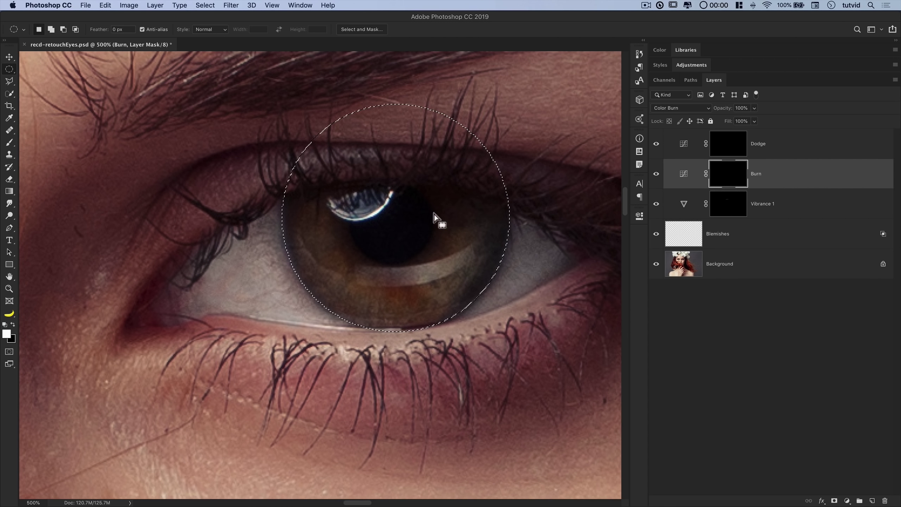
{"action": "left_click_drag", "start_coordinate": [452, 215], "coordinate": [387, 221]}
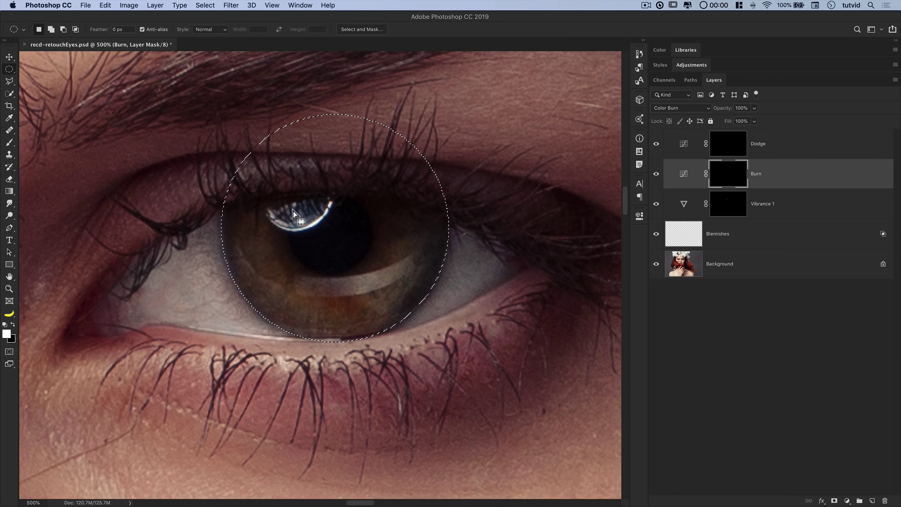
Intersect the circular selection with larger ellipses so it follows the visible iris along the upper and lower eyelids.
{"action": "key", "text": "alt+shift"}
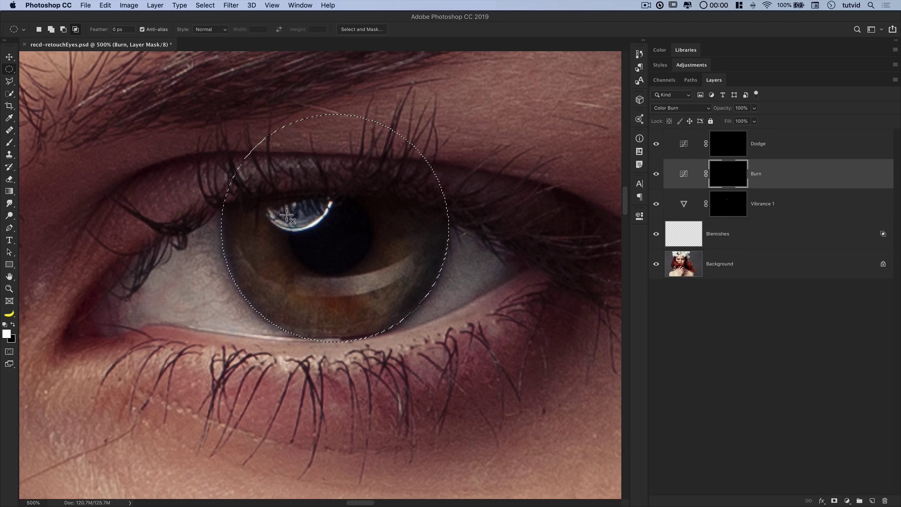
{"action": "left_click_drag", "start_coordinate": [159, 458], "coordinate": [539, 196]}
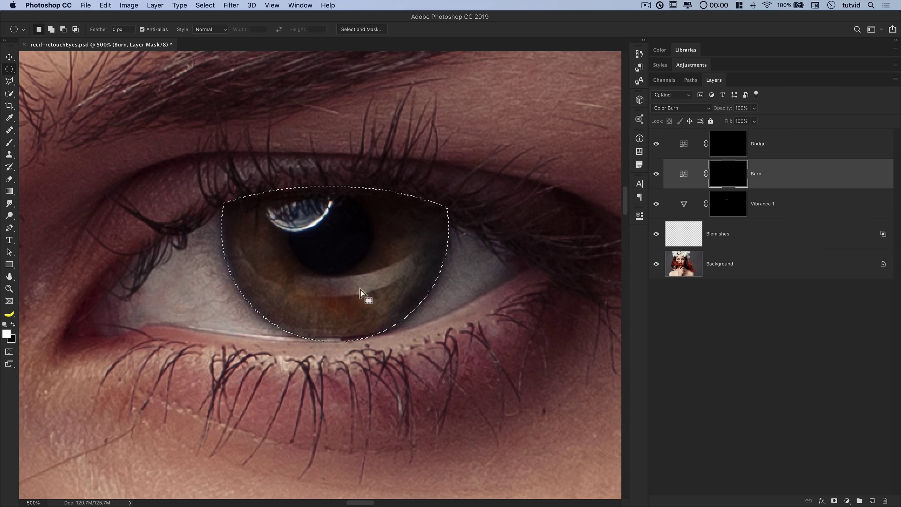
{"action": "key", "text": "super+z"}
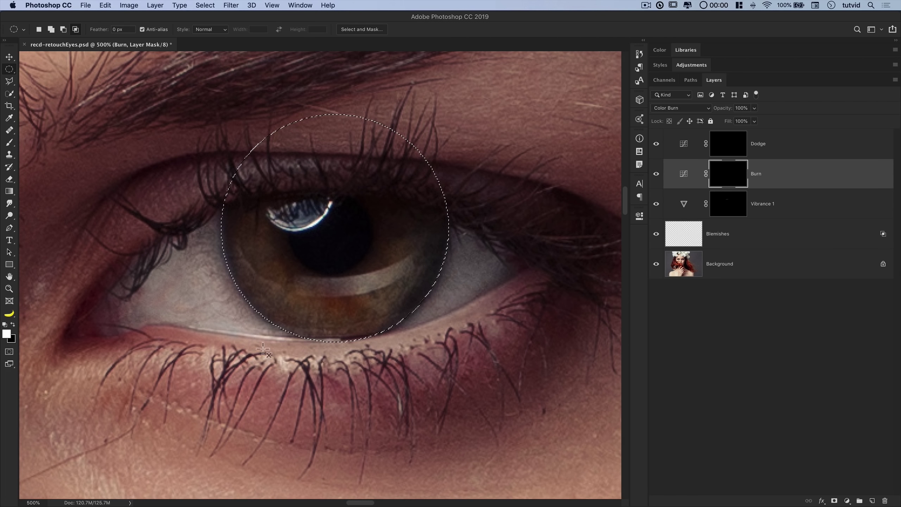
{"action": "left_click_drag", "start_coordinate": [133, 438], "coordinate": [532, 204]}
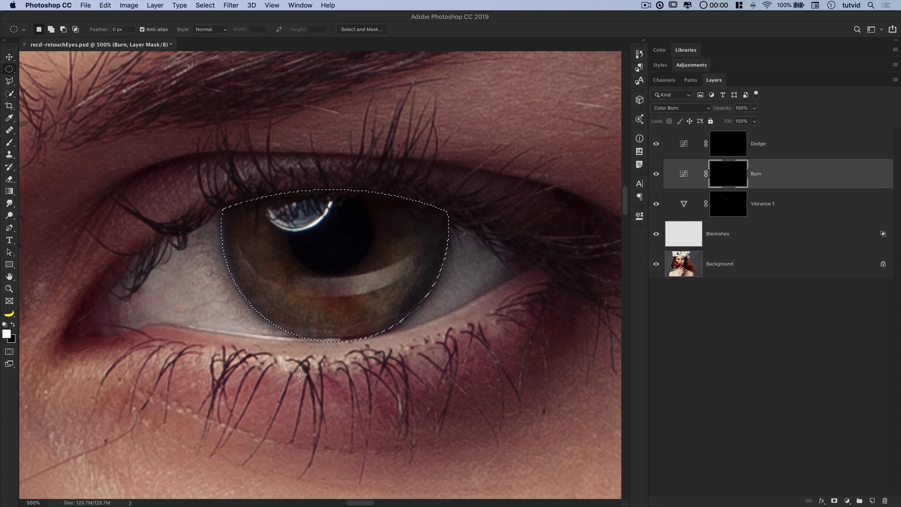
{"action": "left_click_drag", "start_coordinate": [139, 108], "coordinate": [520, 339]}
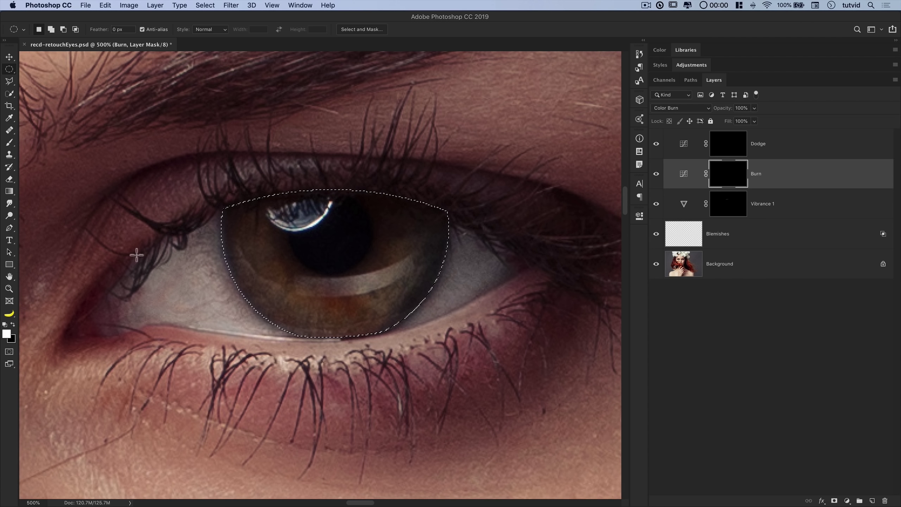
Paint white around the iris's outer edge inside the selection on the Burn mask, using a soft 39 px brush at 100% opacity.
{"action": "left_click", "coordinate": [9, 143]}
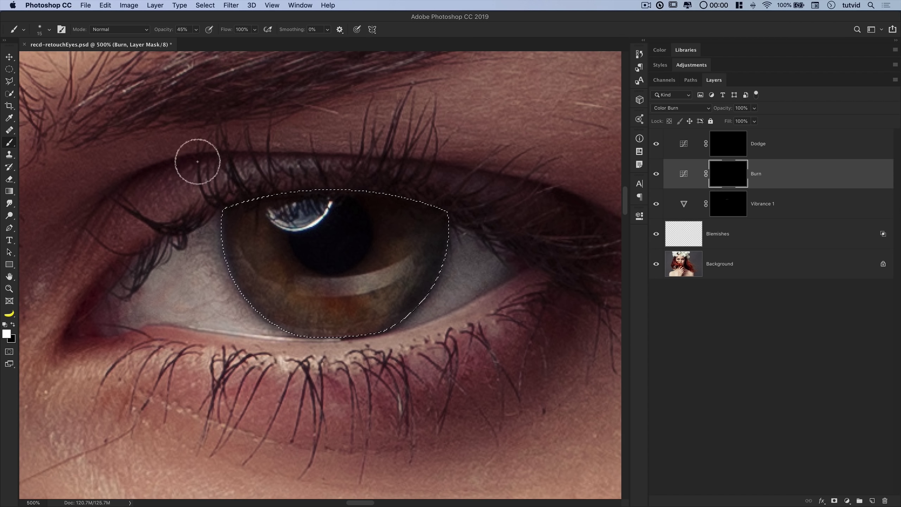
{"action": "key", "text": "0"}
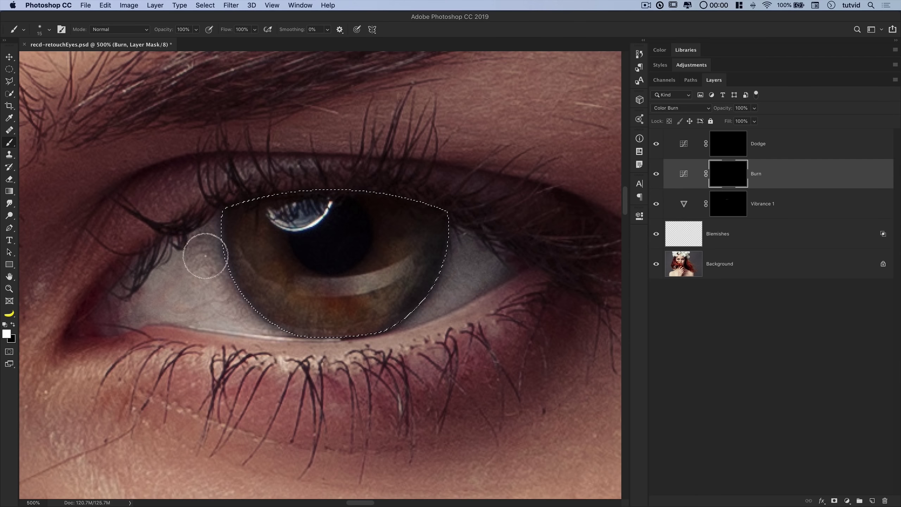
{"action": "right_click", "coordinate": [201, 242]}
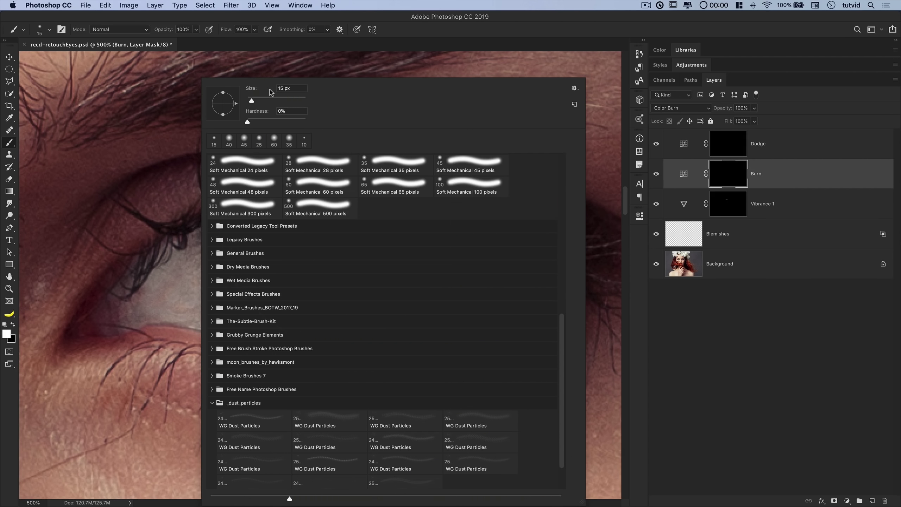
{"action": "key", "text": "Tab"}
{"action": "key", "text": "Return"}
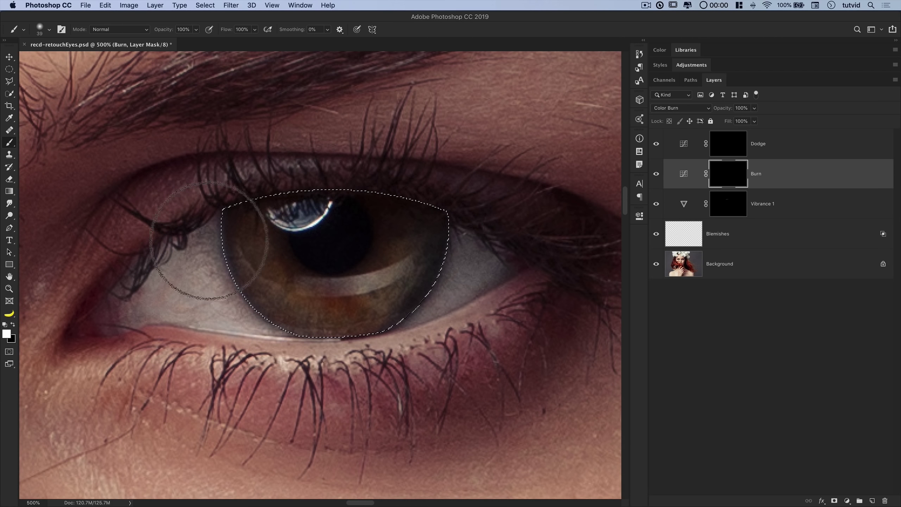
{"action": "right_click", "coordinate": [236, 197]}
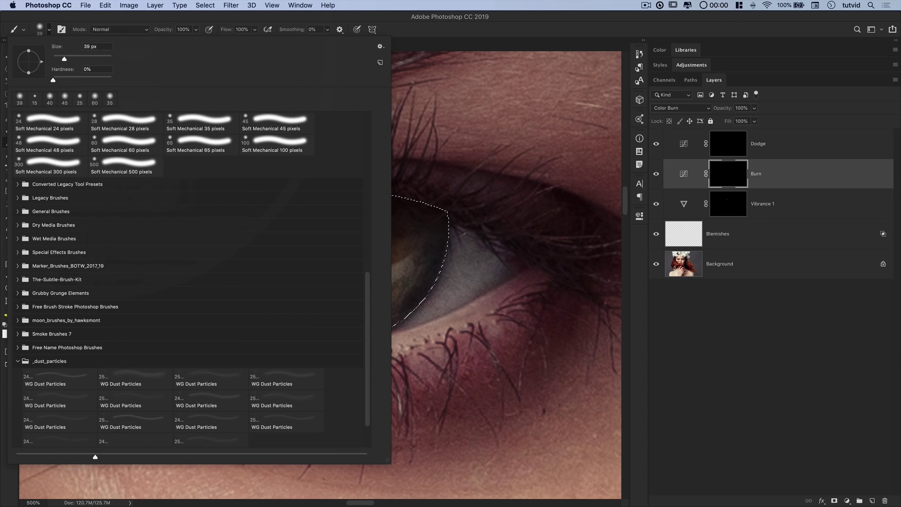
{"action": "key", "text": "Return"}
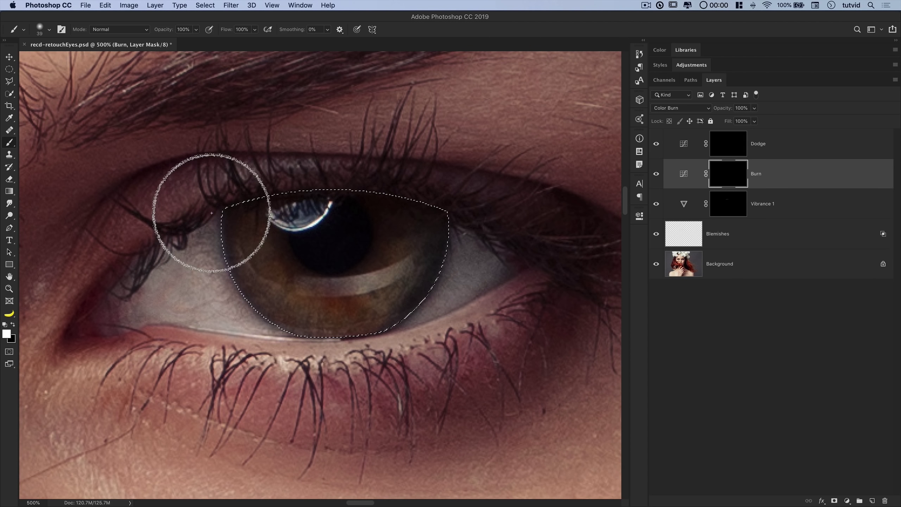
{"action": "mouse_move", "coordinate": [213, 221]}
{"action": "left_mouse_down"}
{"action": "mouse_move", "coordinate": [220, 280]}
{"action": "mouse_move", "coordinate": [462, 231]}
{"action": "left_mouse_up"}
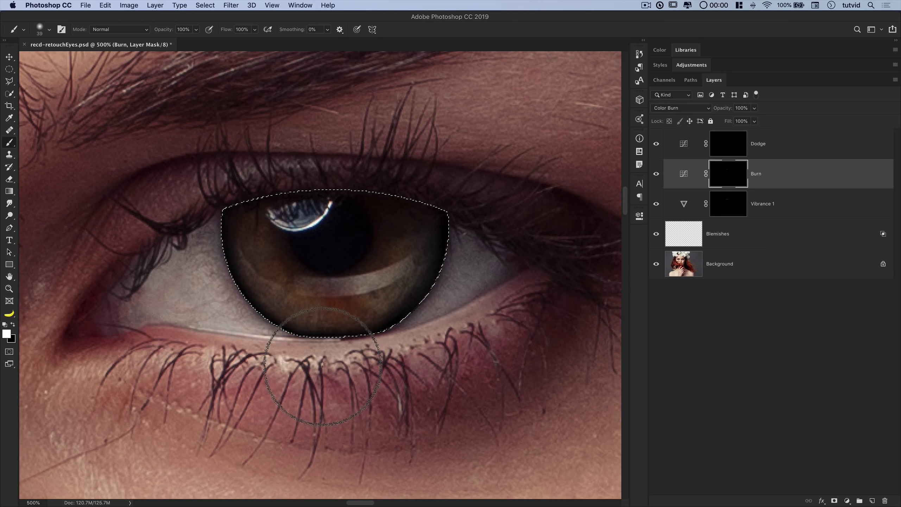
{"action": "left_click_drag", "start_coordinate": [321, 356], "coordinate": [469, 282]}
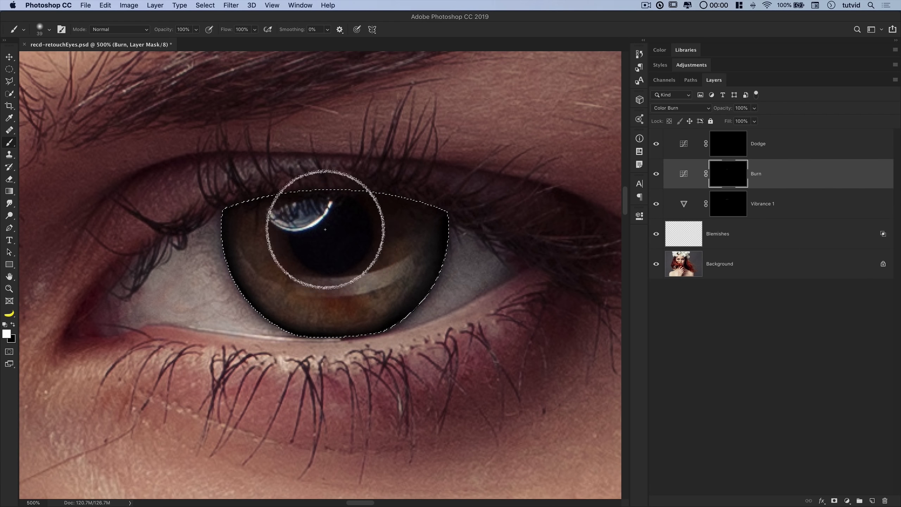
Darken the pupil on the Burn mask with a single dab of a 70 px brush, and remove the selection.
{"action": "key", "text": "bracketright"}
{"action": "key", "text": "bracketright"}
{"action": "key", "text": "bracketright"}
{"action": "key", "text": "bracketright"}
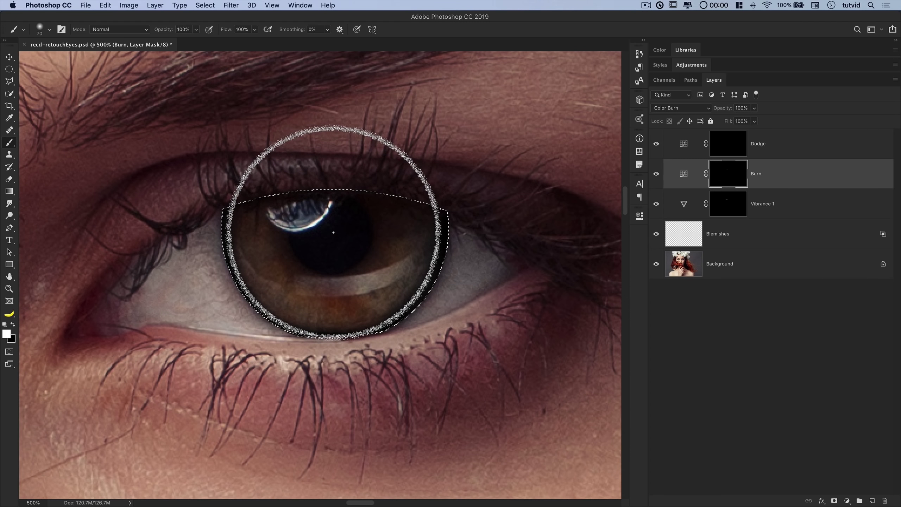
{"action": "left_click", "coordinate": [329, 241]}
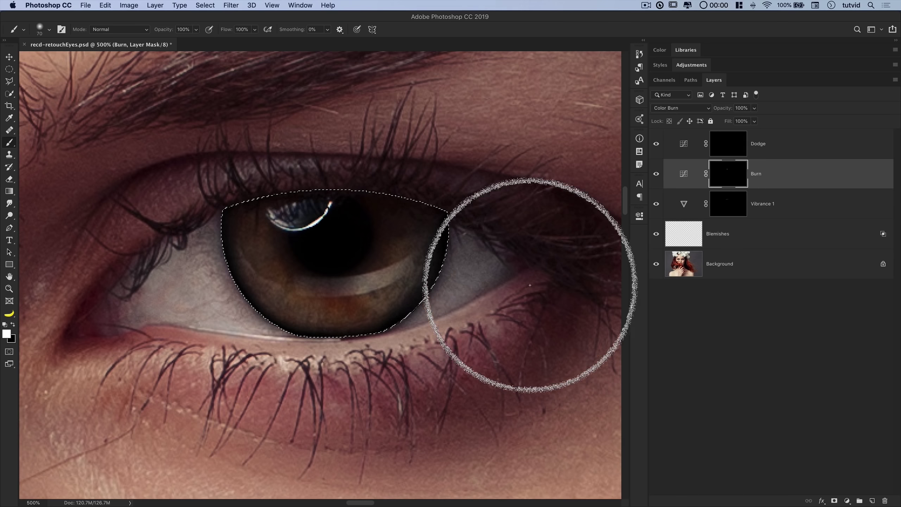
{"action": "key", "text": "super+d"}
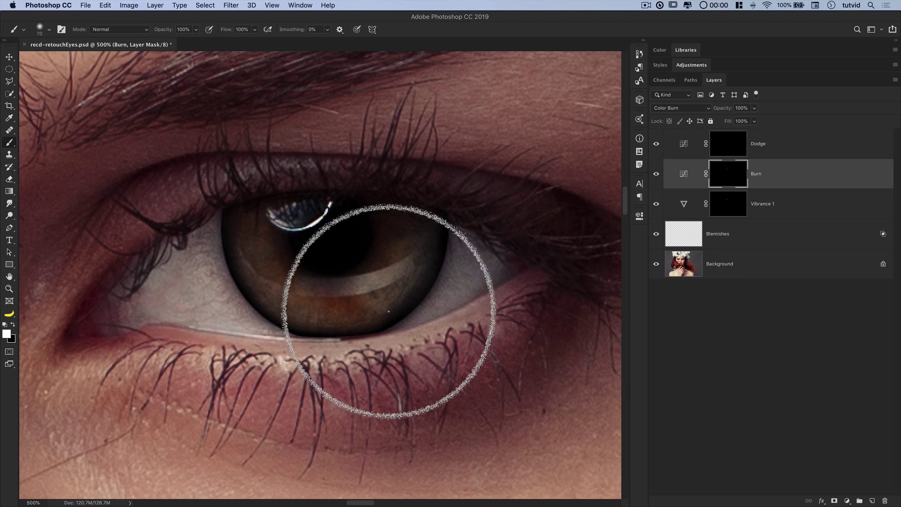
Soften the painted iris edge by applying a Gaussian Blur to the Burn layer's mask.
{"action": "key", "text": "v"}
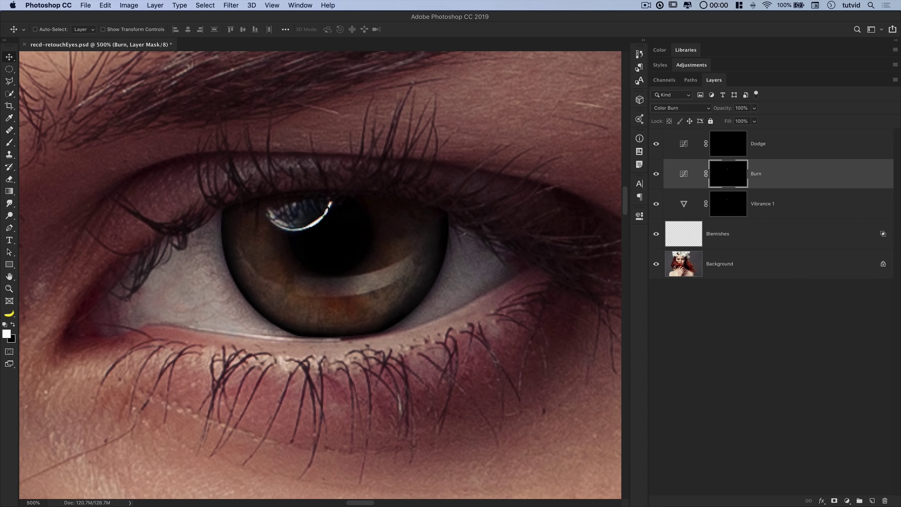
{"action": "left_click", "coordinate": [231, 5]}
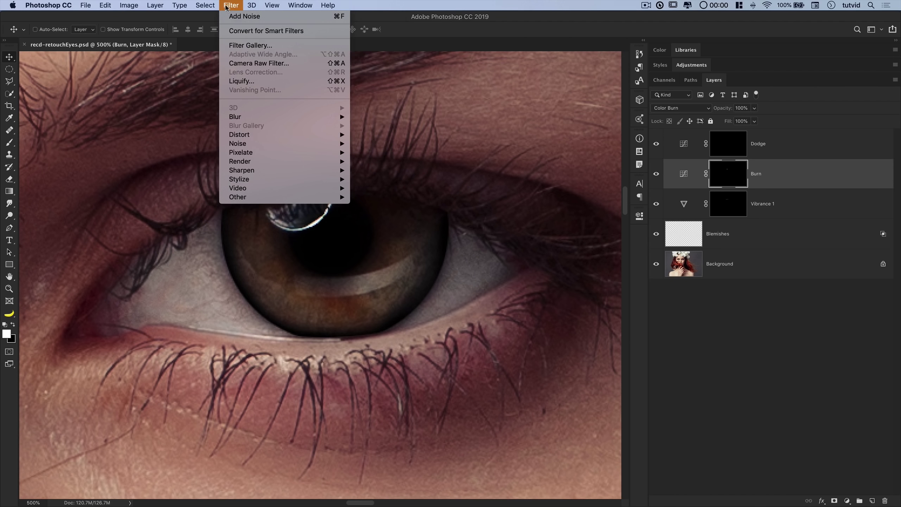
{"action": "mouse_move", "coordinate": [259, 117]}
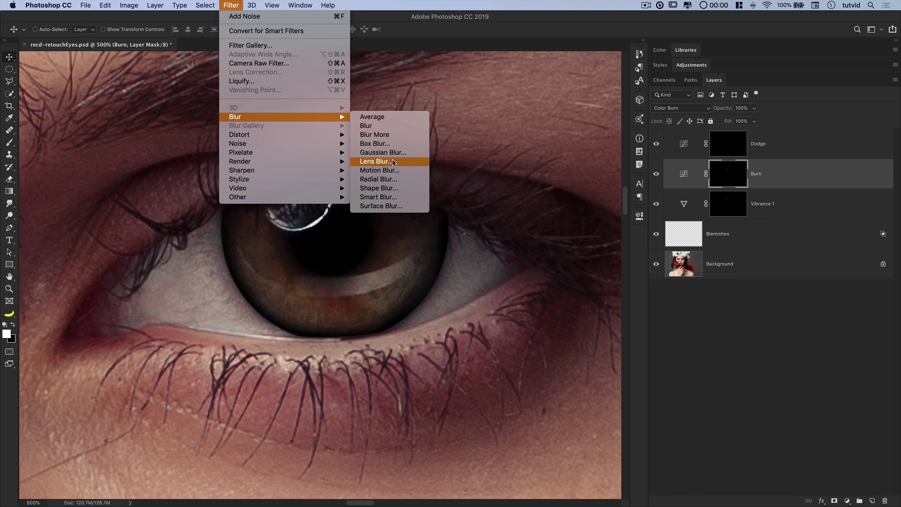
{"action": "left_click", "coordinate": [378, 153]}
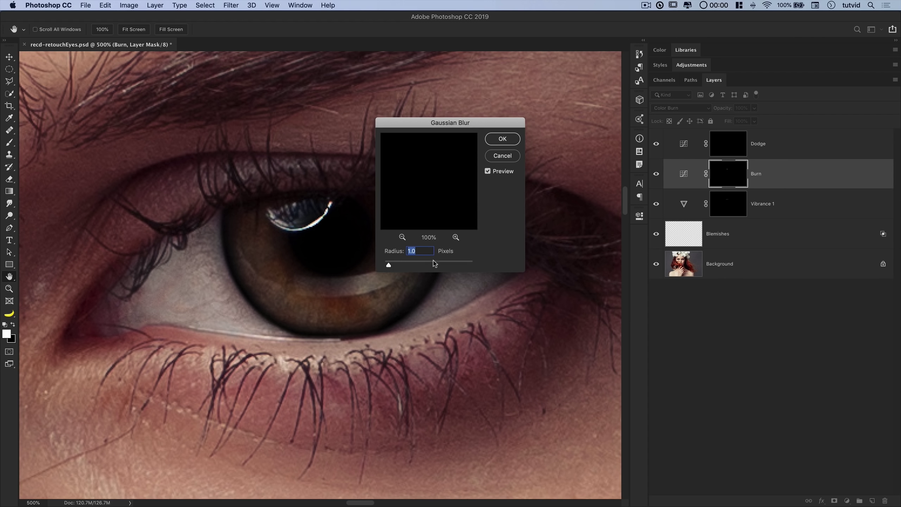
{"action": "key", "text": "Return"}
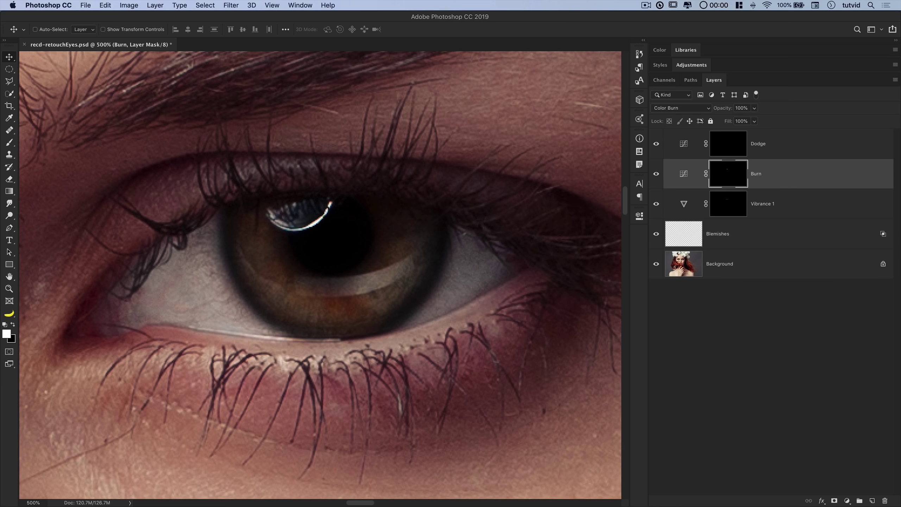
Try to darken the upper eyelid on the Burn mask with the brush at 45% opacity.
{"action": "key", "text": "super+minus"}
{"action": "key", "text": "super+minus"}
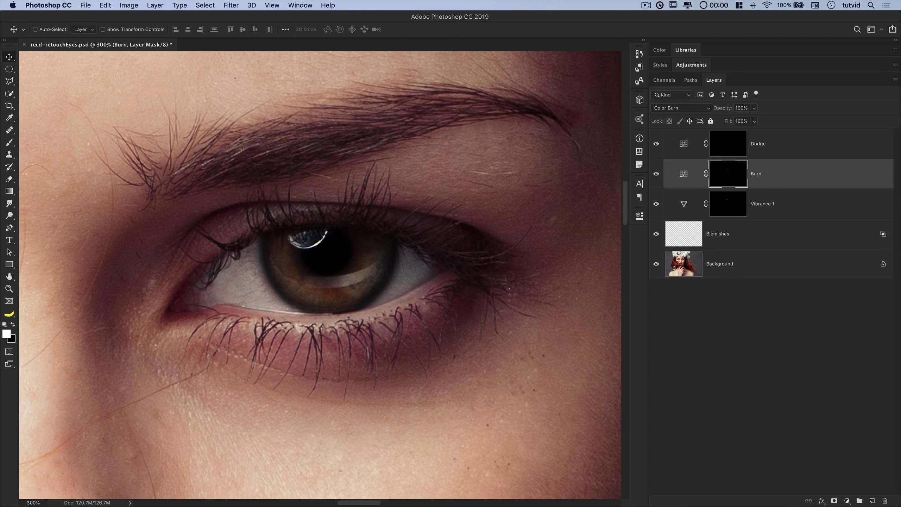
{"action": "key", "text": "b"}
{"action": "left_click", "coordinate": [196, 29]}
{"action": "left_click_drag", "start_coordinate": [195, 41], "coordinate": [171, 41]}
{"action": "key", "text": "Return"}
{"action": "mouse_move", "coordinate": [203, 242]}
{"action": "left_mouse_down"}
{"action": "mouse_move", "coordinate": [243, 212]}
{"action": "mouse_move", "coordinate": [199, 240]}
{"action": "mouse_move", "coordinate": [311, 199]}
{"action": "mouse_move", "coordinate": [208, 237]}
{"action": "mouse_move", "coordinate": [274, 226]}
{"action": "mouse_move", "coordinate": [200, 238]}
{"action": "mouse_move", "coordinate": [294, 207]}
{"action": "left_mouse_up"}
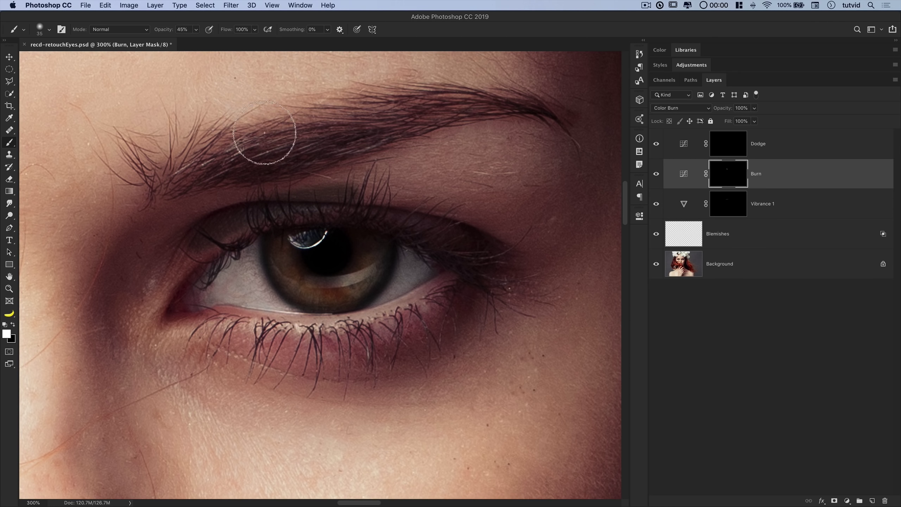
{"action": "key", "text": "super+z"}
Darken the eyebrow on the Burn mask with a 60 px brush at 21% opacity.
{"action": "left_click", "coordinate": [196, 30]}
{"action": "left_click_drag", "start_coordinate": [195, 40], "coordinate": [186, 40]}
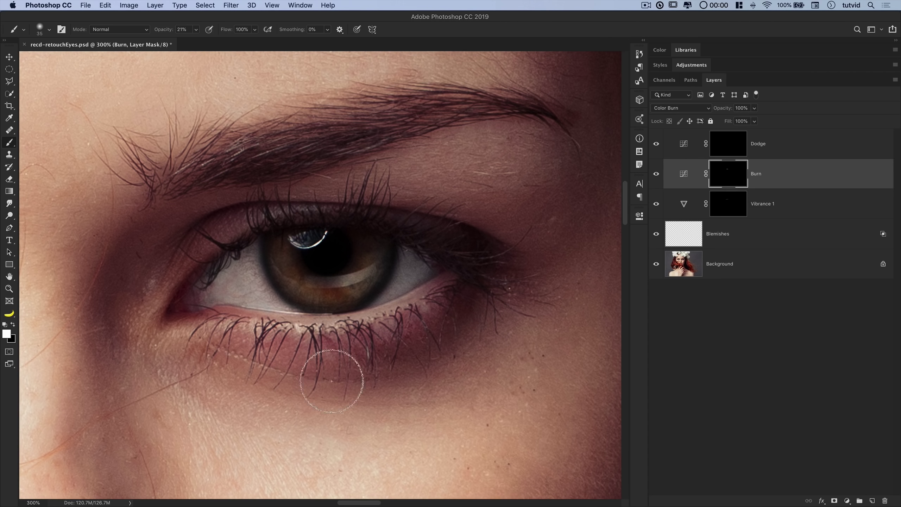
{"action": "key", "text": "bracketright"}
{"action": "key", "text": "bracketright"}
{"action": "key", "text": "bracketright"}
{"action": "key", "text": "bracketright"}
{"action": "key", "text": "super+z"}
{"action": "left_click_drag", "start_coordinate": [241, 163], "coordinate": [376, 131]}
Darken the upper eyelid and lash line on the Burn mask with a 30 px white brush at 21% opacity.
{"action": "mouse_move", "coordinate": [440, 203]}
{"action": "left_mouse_down"}
{"action": "mouse_move", "coordinate": [466, 220]}
{"action": "mouse_move", "coordinate": [505, 213]}
{"action": "left_mouse_up"}
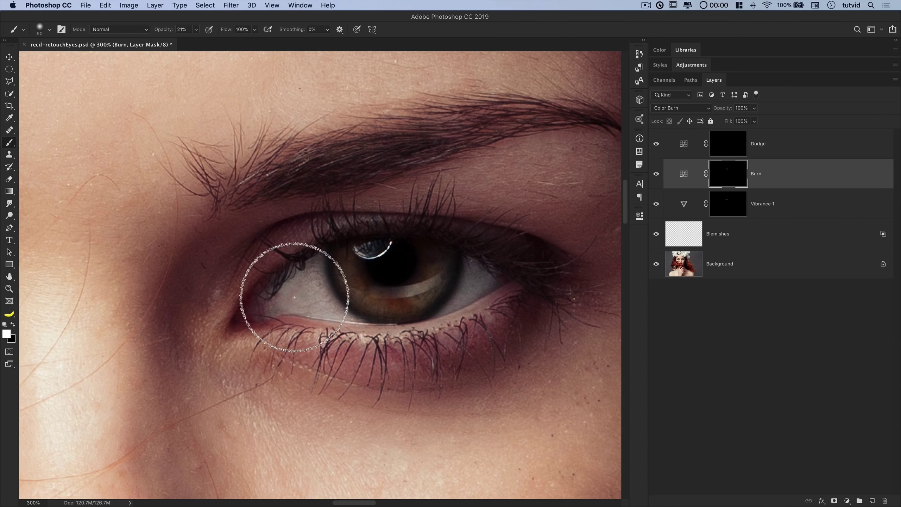
{"action": "key", "text": "bracketleft"}
{"action": "key", "text": "bracketleft"}
{"action": "key", "text": "bracketleft"}
{"action": "key", "text": "bracketleft"}
{"action": "key", "text": "bracketleft"}
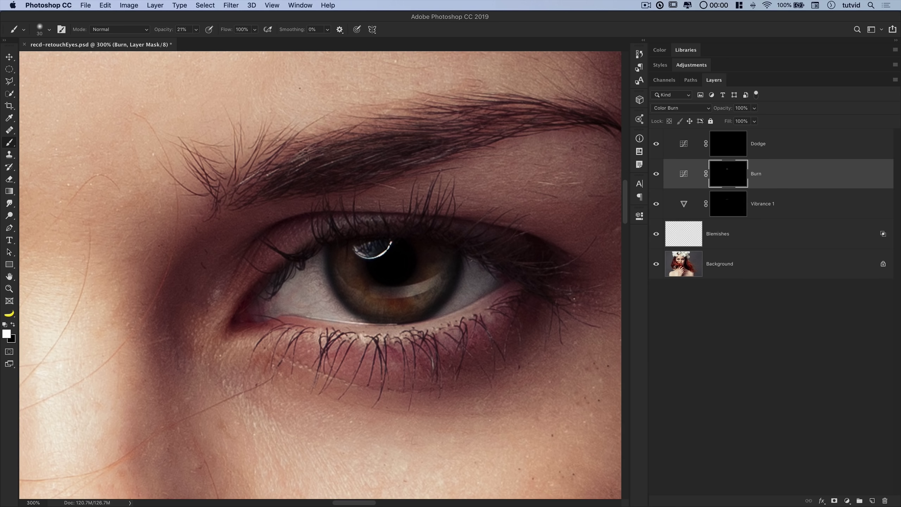
{"action": "key", "text": "super+plus"}
{"action": "key", "text": "super+plus"}
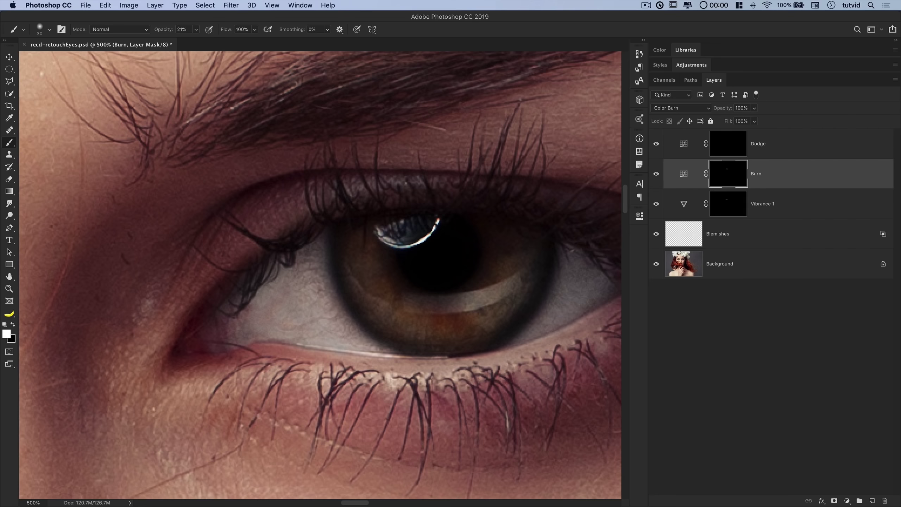
{"action": "left_click_drag", "start_coordinate": [354, 194], "coordinate": [337, 189]}
{"action": "left_click_drag", "start_coordinate": [407, 272], "coordinate": [339, 292]}
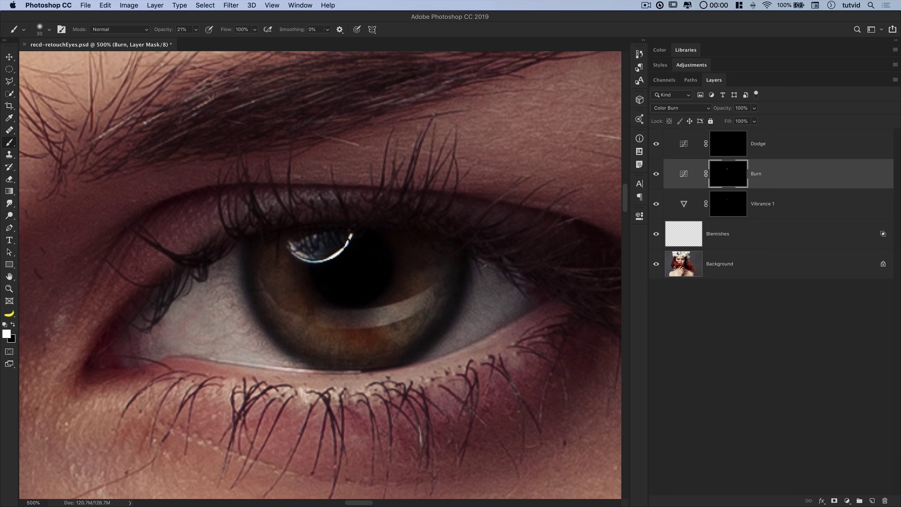
Remove the burn effect from the catchlight by painting black on the Burn mask with a 9 px brush at 100% opacity.
{"action": "key", "text": "x"}
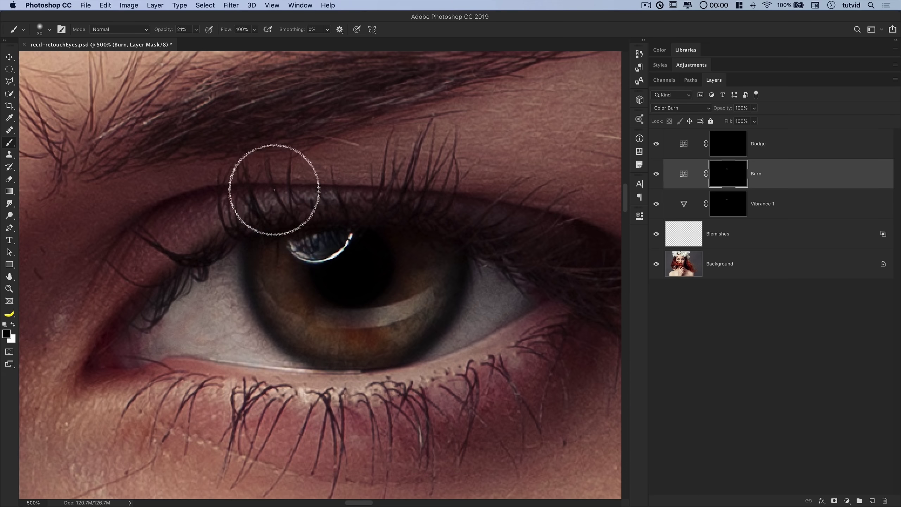
{"action": "key", "text": "bracketleft"}
{"action": "key", "text": "bracketleft"}
{"action": "key", "text": "bracketleft"}
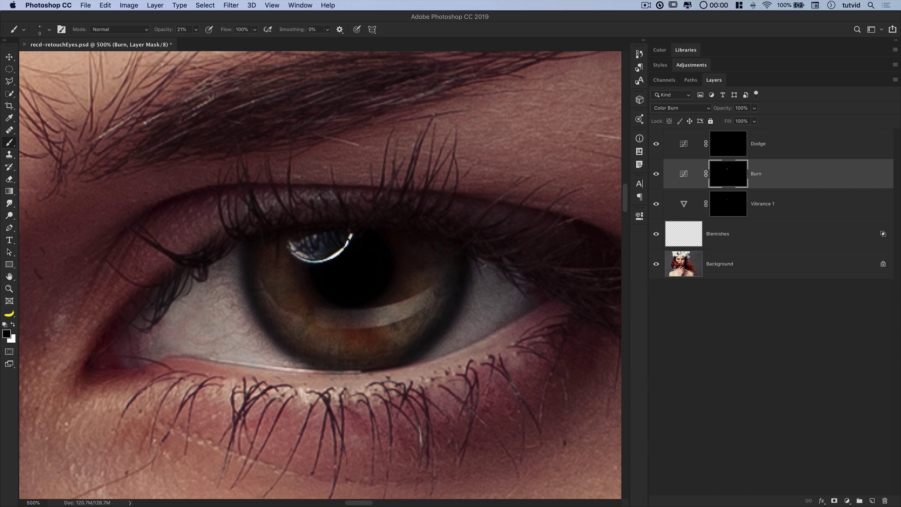
{"action": "mouse_move", "coordinate": [196, 30]}
{"action": "left_mouse_down"}
{"action": "mouse_move", "coordinate": [195, 39]}
{"action": "mouse_move", "coordinate": [229, 40]}
{"action": "left_mouse_up"}
{"action": "mouse_move", "coordinate": [315, 249]}
{"action": "left_mouse_down"}
{"action": "mouse_move", "coordinate": [349, 236]}
{"action": "mouse_move", "coordinate": [334, 252]}
{"action": "left_mouse_up"}
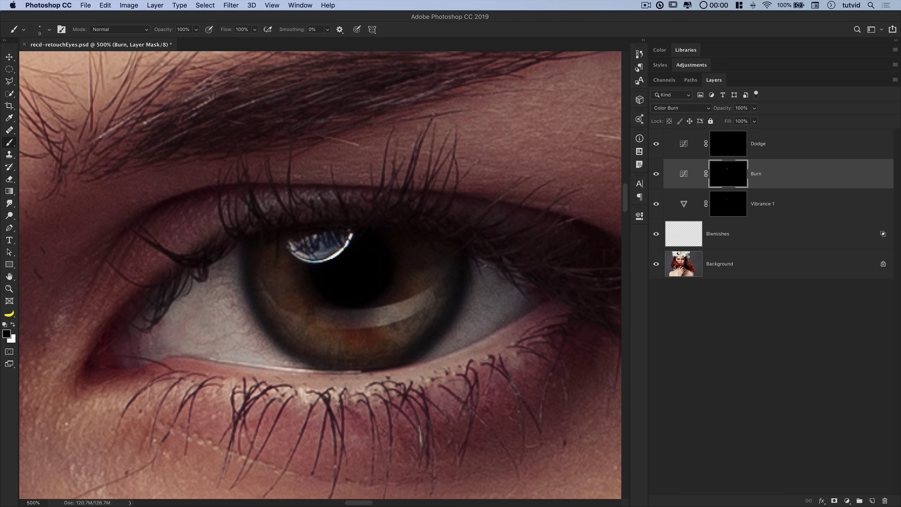
Brighten the moist highlight along the lower eyelid's inner rim on the Dodge mask with a 1 px white brush at 100% opacity.
{"action": "key", "text": "super+minus"}
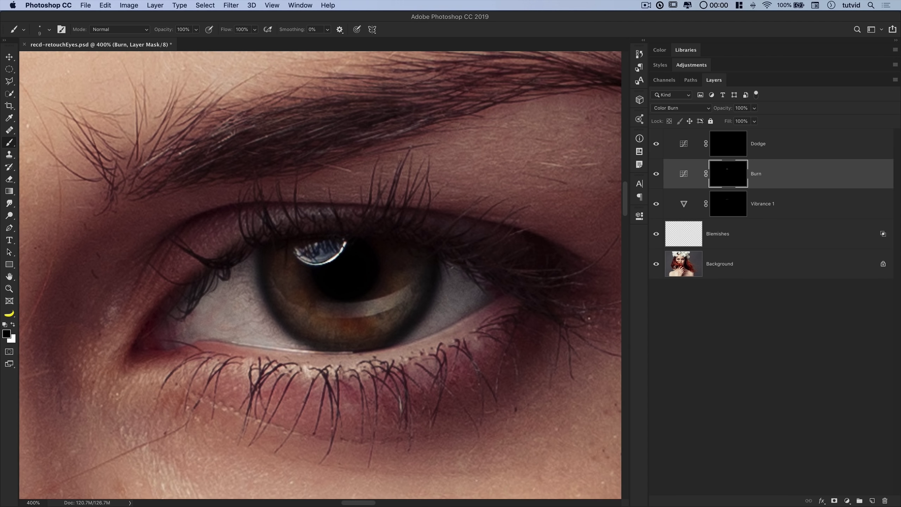
{"action": "scroll", "coordinate": [320, 276], "scroll_direction": "right", "scroll_amount": 3}
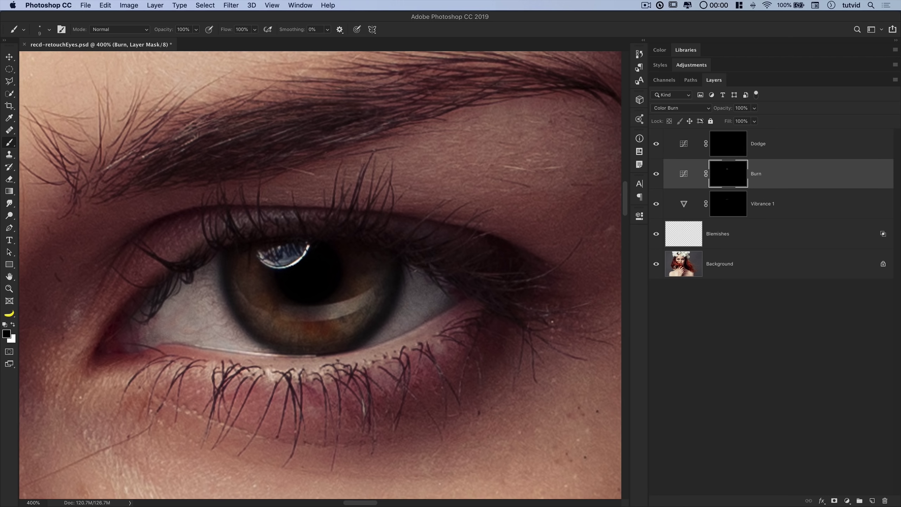
{"action": "left_click", "coordinate": [728, 143]}
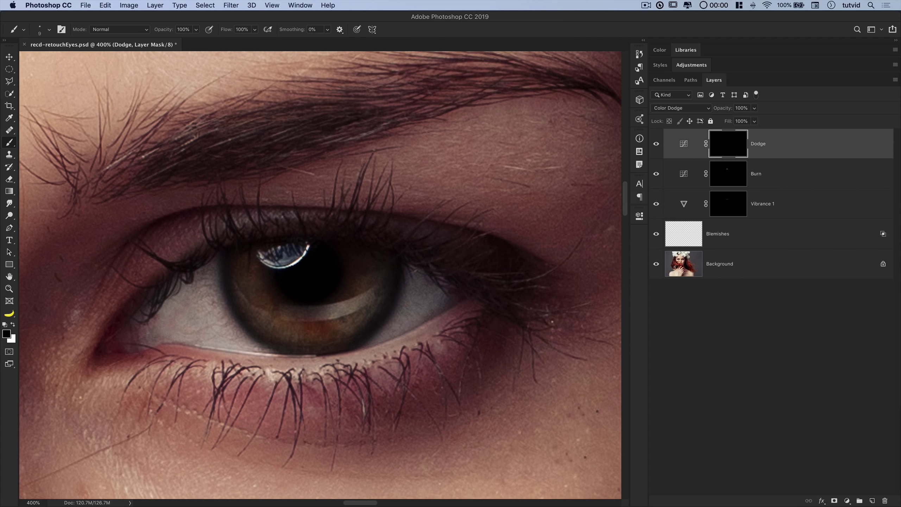
{"action": "key", "text": "super+plus"}
{"action": "key", "text": "super+plus"}
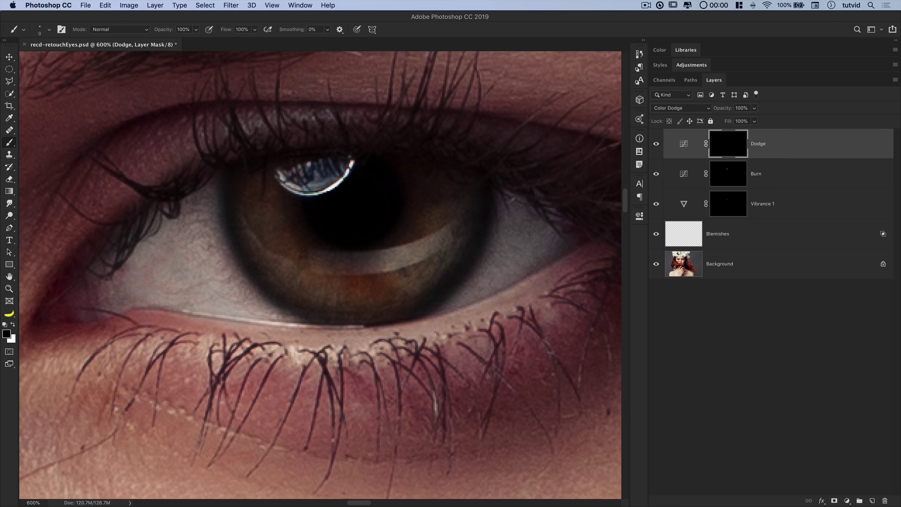
{"action": "left_click", "coordinate": [49, 30]}
{"action": "left_click_drag", "start_coordinate": [56, 59], "coordinate": [53, 59]}
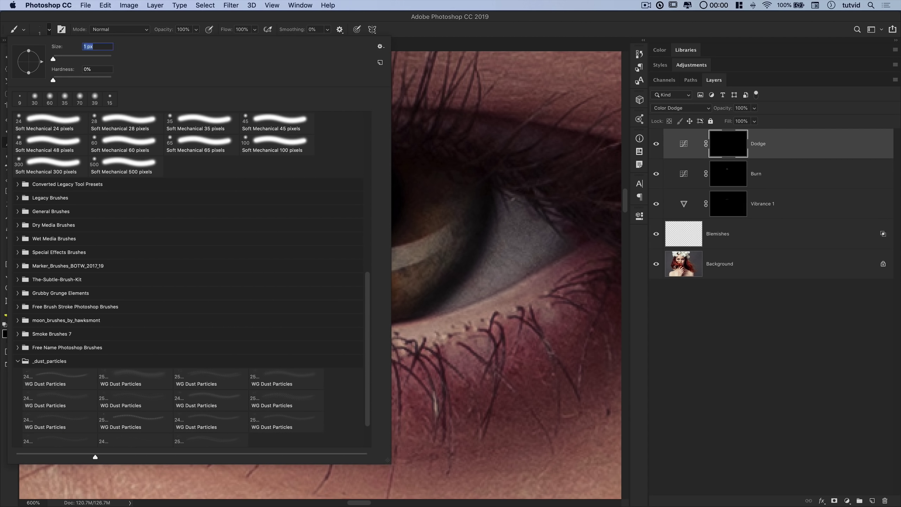
{"action": "key", "text": "Return"}
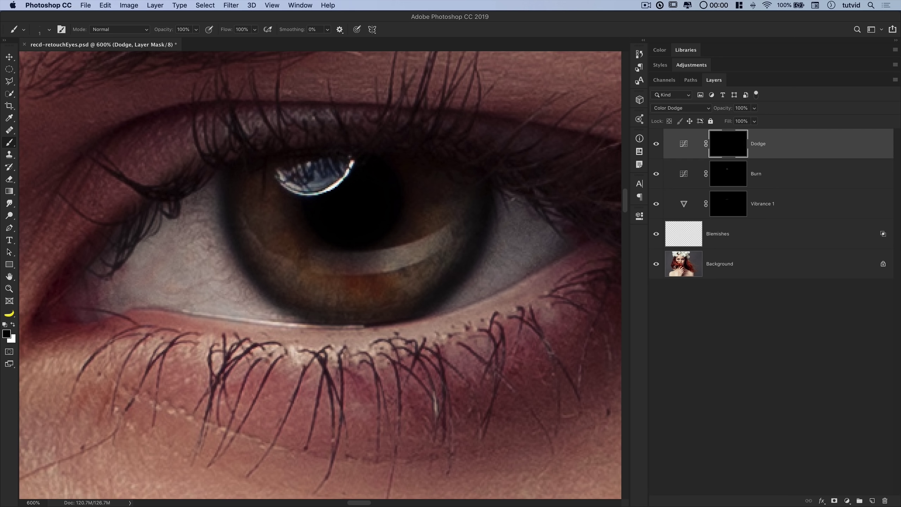
{"action": "key", "text": "x"}
{"action": "left_click_drag", "start_coordinate": [183, 311], "coordinate": [361, 325]}
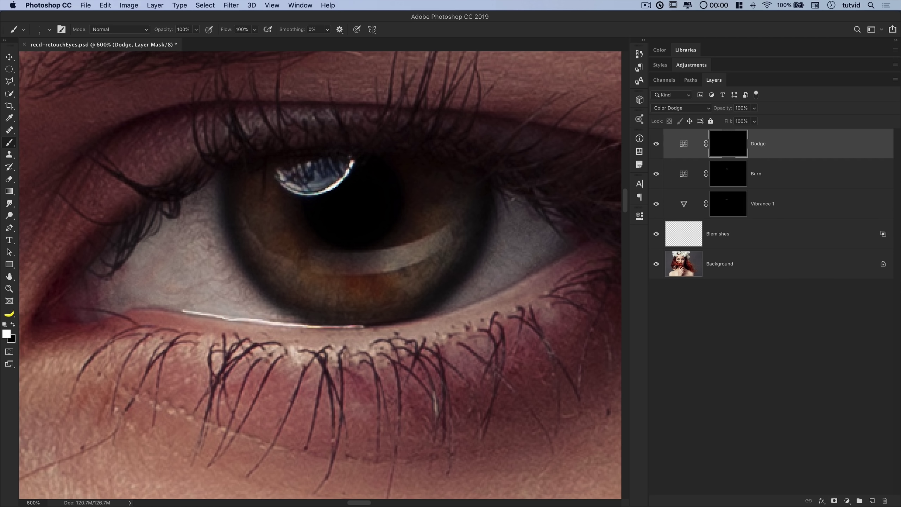
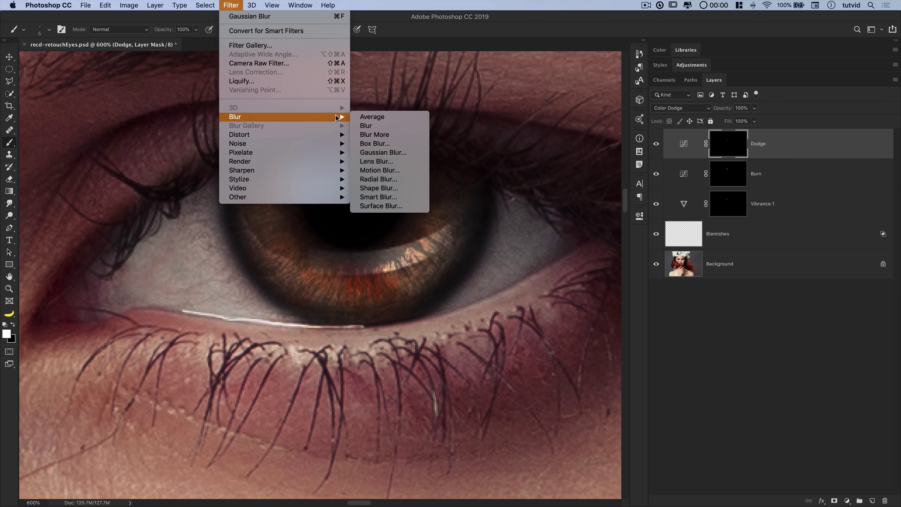
Soften the painted highlights on the Dodge mask with a Gaussian Blur of 1 pixel radius, and check the Dodge layer's effect.
{"action": "left_click", "coordinate": [369, 154]}
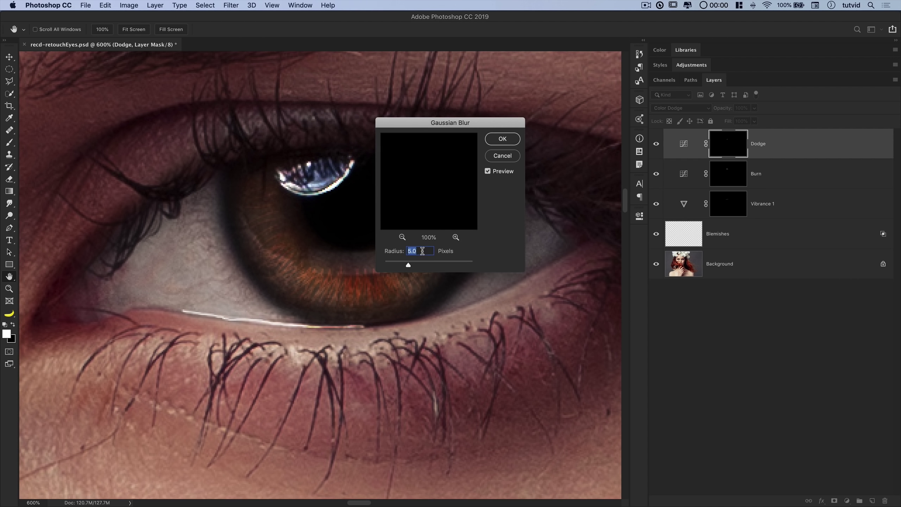
{"action": "type", "text": "1"}
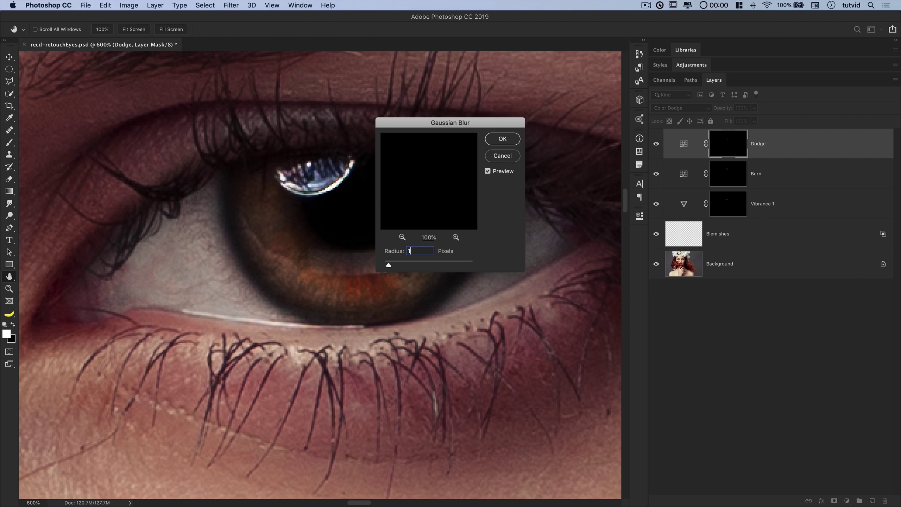
{"action": "key", "text": "Return"}
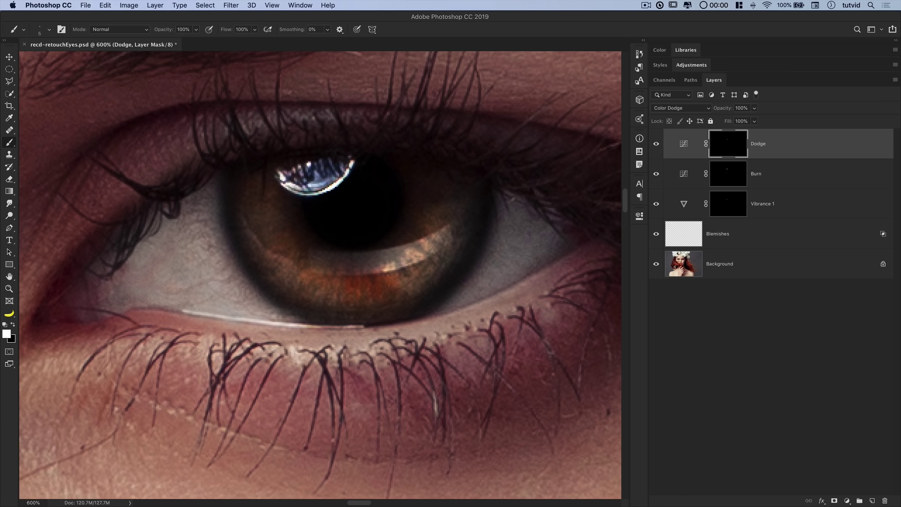
{"action": "left_click", "coordinate": [656, 143]}
Add a new layer named "Stijngs" above the Dodge layer and set its blend mode to Overlay.
{"action": "left_click", "coordinate": [871, 500]}
{"action": "double_click", "coordinate": [714, 143]}
{"action": "type", "text": "Stijngs"}
{"action": "key", "text": "Return"}
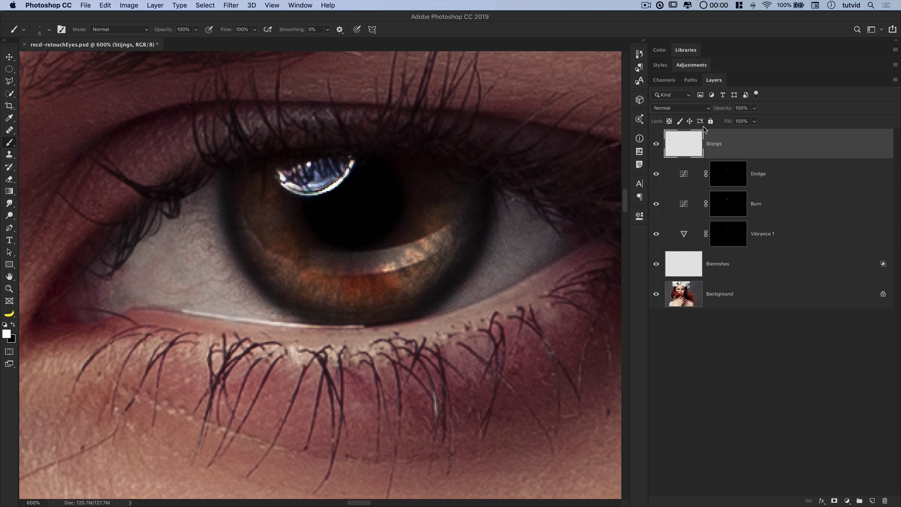
{"action": "left_click", "coordinate": [692, 108]}
{"action": "left_click", "coordinate": [669, 210]}
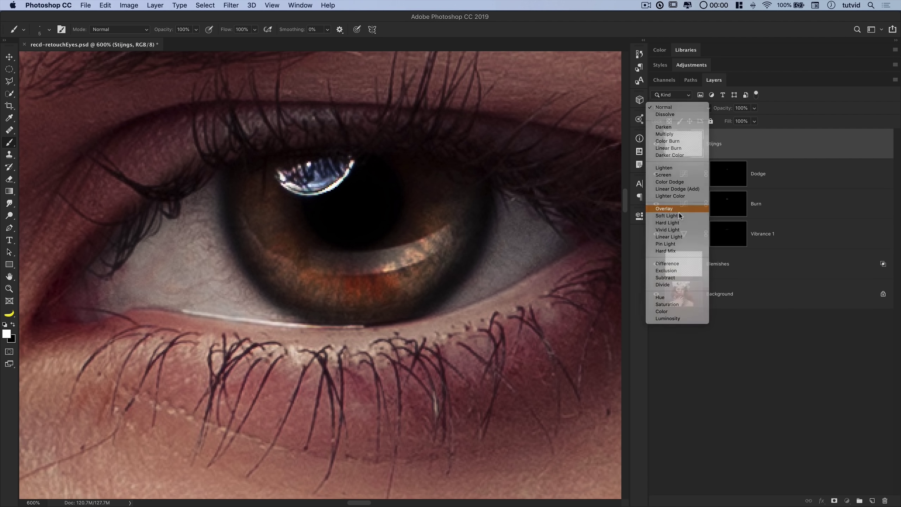
Paint fine white strokes radiating through the lower iris and crosshatch its reflection on the Stijngs layer with a 1 px brush.
{"action": "left_click", "coordinate": [50, 30]}
{"action": "left_click_drag", "start_coordinate": [53, 59], "coordinate": [46, 59]}
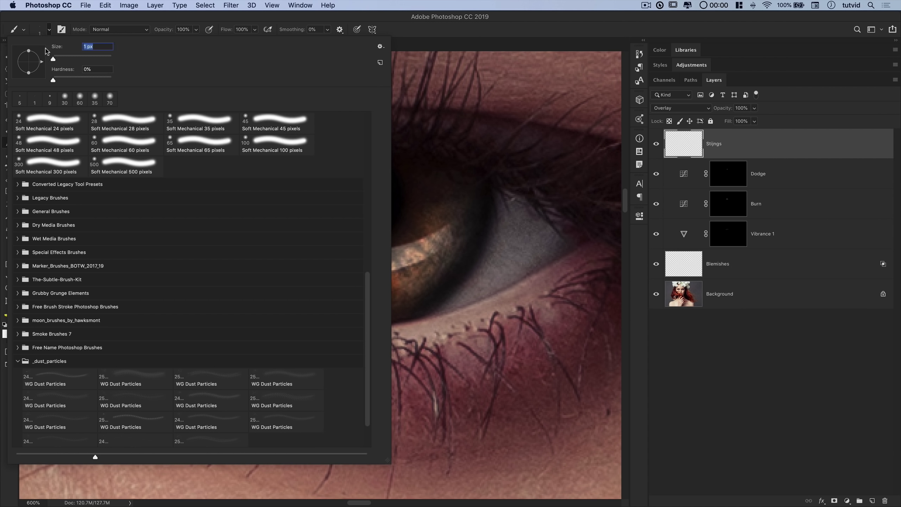
{"action": "left_click", "coordinate": [49, 32]}
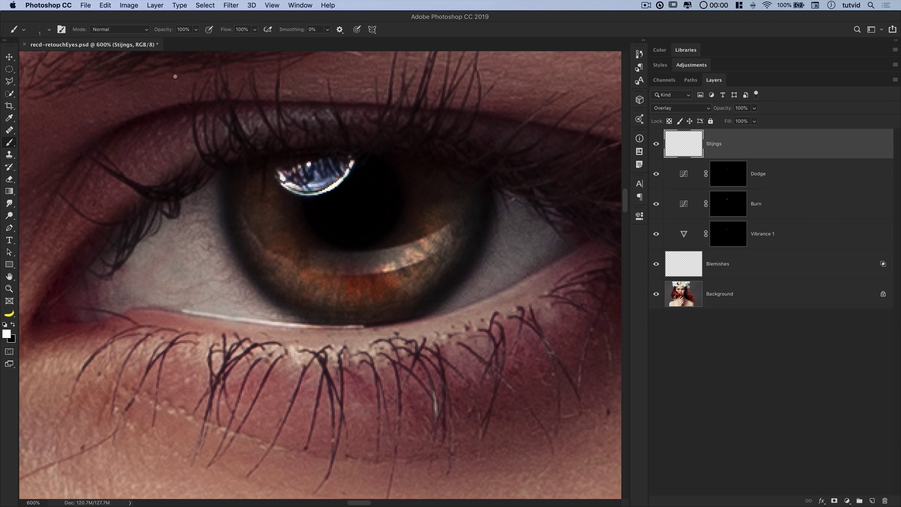
{"action": "left_click_drag", "start_coordinate": [389, 264], "coordinate": [401, 290]}
{"action": "mouse_move", "coordinate": [407, 249]}
{"action": "left_mouse_down"}
{"action": "mouse_move", "coordinate": [420, 266]}
{"action": "mouse_move", "coordinate": [440, 253]}
{"action": "mouse_move", "coordinate": [404, 283]}
{"action": "left_mouse_up"}
{"action": "left_click_drag", "start_coordinate": [400, 267], "coordinate": [387, 291]}
{"action": "left_click_drag", "start_coordinate": [385, 273], "coordinate": [381, 293]}
{"action": "mouse_move", "coordinate": [374, 278]}
{"action": "left_mouse_down"}
{"action": "mouse_move", "coordinate": [343, 292]}
{"action": "mouse_move", "coordinate": [322, 288]}
{"action": "left_mouse_up"}
{"action": "mouse_move", "coordinate": [336, 270]}
{"action": "left_mouse_down"}
{"action": "mouse_move", "coordinate": [318, 290]}
{"action": "mouse_move", "coordinate": [307, 285]}
{"action": "left_mouse_up"}
{"action": "mouse_move", "coordinate": [300, 263]}
{"action": "left_mouse_down"}
{"action": "mouse_move", "coordinate": [294, 276]}
{"action": "mouse_move", "coordinate": [282, 266]}
{"action": "left_mouse_up"}
{"action": "mouse_move", "coordinate": [281, 253]}
{"action": "left_mouse_down"}
{"action": "mouse_move", "coordinate": [268, 263]}
{"action": "mouse_move", "coordinate": [261, 250]}
{"action": "left_mouse_up"}
{"action": "mouse_move", "coordinate": [277, 232]}
{"action": "left_mouse_down"}
{"action": "mouse_move", "coordinate": [266, 245]}
{"action": "mouse_move", "coordinate": [273, 253]}
{"action": "left_mouse_up"}
{"action": "mouse_move", "coordinate": [285, 256]}
{"action": "left_mouse_down"}
{"action": "mouse_move", "coordinate": [274, 267]}
{"action": "mouse_move", "coordinate": [290, 281]}
{"action": "left_mouse_up"}
{"action": "mouse_move", "coordinate": [315, 271]}
{"action": "left_mouse_down"}
{"action": "mouse_move", "coordinate": [306, 285]}
{"action": "mouse_move", "coordinate": [315, 273]}
{"action": "left_mouse_up"}
{"action": "left_click_drag", "start_coordinate": [327, 282], "coordinate": [319, 293]}
{"action": "mouse_move", "coordinate": [342, 274]}
{"action": "left_mouse_down"}
{"action": "mouse_move", "coordinate": [329, 293]}
{"action": "mouse_move", "coordinate": [338, 297]}
{"action": "left_mouse_up"}
{"action": "left_click_drag", "start_coordinate": [363, 277], "coordinate": [355, 295]}
{"action": "left_click_drag", "start_coordinate": [386, 269], "coordinate": [390, 280]}
{"action": "mouse_move", "coordinate": [397, 270]}
{"action": "left_mouse_down"}
{"action": "mouse_move", "coordinate": [408, 286]}
{"action": "mouse_move", "coordinate": [415, 277]}
{"action": "left_mouse_up"}
{"action": "mouse_move", "coordinate": [412, 252]}
{"action": "left_mouse_down"}
{"action": "mouse_move", "coordinate": [424, 269]}
{"action": "mouse_move", "coordinate": [431, 254]}
{"action": "left_mouse_up"}
{"action": "left_click_drag", "start_coordinate": [428, 240], "coordinate": [441, 252]}
{"action": "mouse_move", "coordinate": [415, 260]}
{"action": "left_mouse_down"}
{"action": "mouse_move", "coordinate": [426, 280]}
{"action": "mouse_move", "coordinate": [411, 293]}
{"action": "left_mouse_up"}
{"action": "left_click_drag", "start_coordinate": [399, 280], "coordinate": [404, 295]}
{"action": "mouse_move", "coordinate": [316, 263]}
{"action": "left_mouse_down"}
{"action": "mouse_move", "coordinate": [365, 259]}
{"action": "mouse_move", "coordinate": [447, 229]}
{"action": "left_mouse_up"}
{"action": "mouse_move", "coordinate": [320, 259]}
{"action": "left_mouse_down"}
{"action": "mouse_move", "coordinate": [355, 262]}
{"action": "mouse_move", "coordinate": [445, 231]}
{"action": "left_mouse_up"}
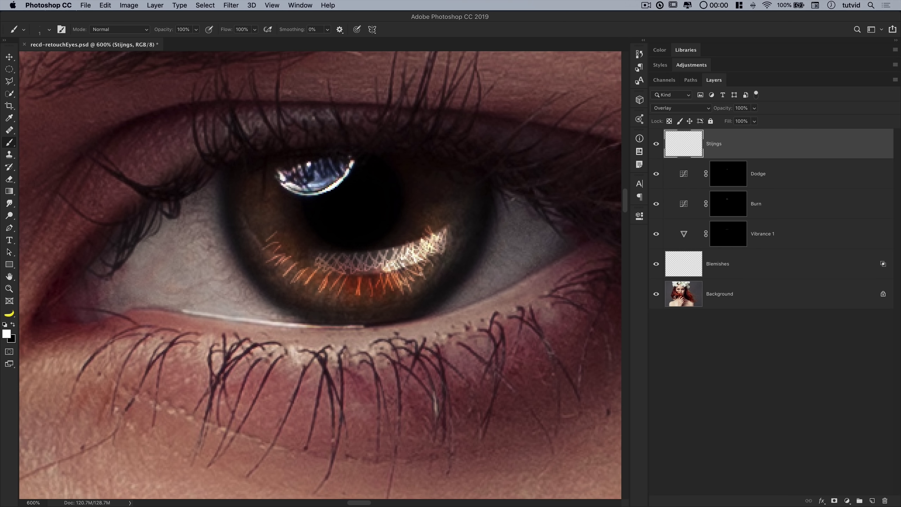
Paint thin white strokes across the whites on both sides of the iris on the Stijngs layer.
{"action": "left_click_drag", "start_coordinate": [157, 244], "coordinate": [181, 224]}
{"action": "mouse_move", "coordinate": [136, 278]}
{"action": "left_mouse_down"}
{"action": "mouse_move", "coordinate": [189, 237]}
{"action": "mouse_move", "coordinate": [206, 243]}
{"action": "left_mouse_up"}
{"action": "mouse_move", "coordinate": [166, 289]}
{"action": "left_mouse_down"}
{"action": "mouse_move", "coordinate": [205, 264]}
{"action": "mouse_move", "coordinate": [215, 275]}
{"action": "left_mouse_up"}
{"action": "left_click_drag", "start_coordinate": [198, 296], "coordinate": [228, 277]}
{"action": "mouse_move", "coordinate": [209, 299]}
{"action": "left_mouse_down"}
{"action": "mouse_move", "coordinate": [236, 286]}
{"action": "mouse_move", "coordinate": [241, 296]}
{"action": "left_mouse_up"}
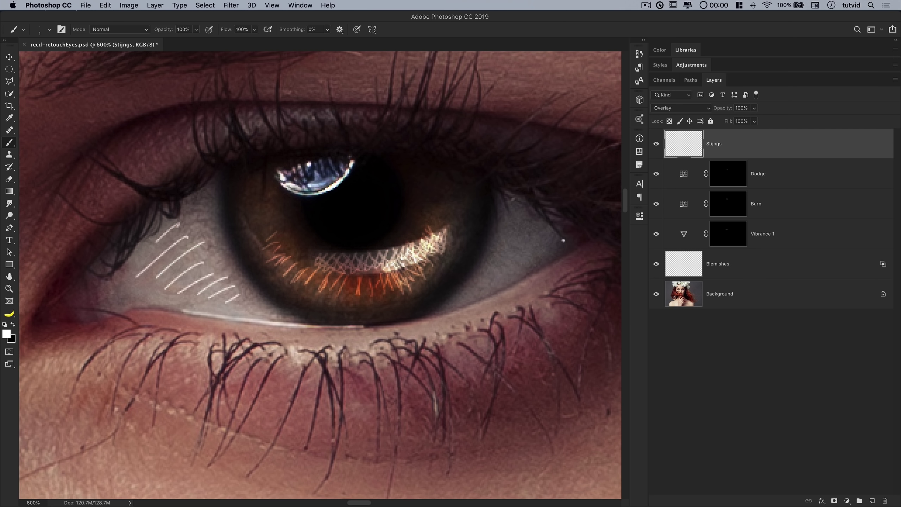
{"action": "mouse_move", "coordinate": [518, 227]}
{"action": "left_mouse_down"}
{"action": "mouse_move", "coordinate": [538, 229]}
{"action": "mouse_move", "coordinate": [528, 253]}
{"action": "left_mouse_up"}
{"action": "mouse_move", "coordinate": [501, 268]}
{"action": "left_mouse_down"}
{"action": "mouse_move", "coordinate": [511, 273]}
{"action": "mouse_move", "coordinate": [473, 305]}
{"action": "left_mouse_up"}
{"action": "left_click_drag", "start_coordinate": [454, 308], "coordinate": [457, 309]}
Blur the painted strokes on the Stijngs layer with a Gaussian Blur of 3 pixels radius, and compare the layer hidden and shown.
{"action": "left_click", "coordinate": [231, 6]}
{"action": "mouse_move", "coordinate": [241, 113]}
{"action": "left_click", "coordinate": [351, 149]}
{"action": "mouse_move", "coordinate": [447, 125]}
{"action": "left_mouse_down"}
{"action": "mouse_move", "coordinate": [600, 144]}
{"action": "mouse_move", "coordinate": [668, 130]}
{"action": "left_mouse_up"}
{"action": "type", "text": "2"}
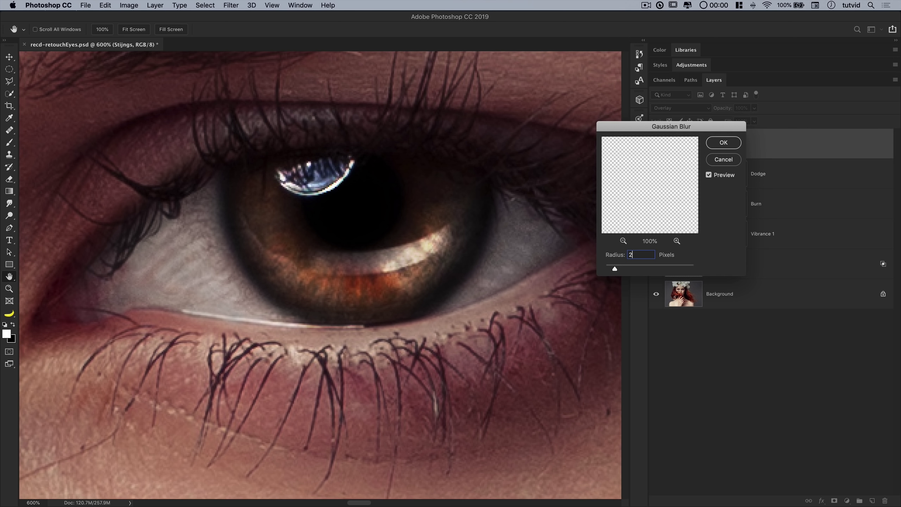
{"action": "key", "text": "BackSpace"}
{"action": "type", "text": "3"}
{"action": "key", "text": "Return"}
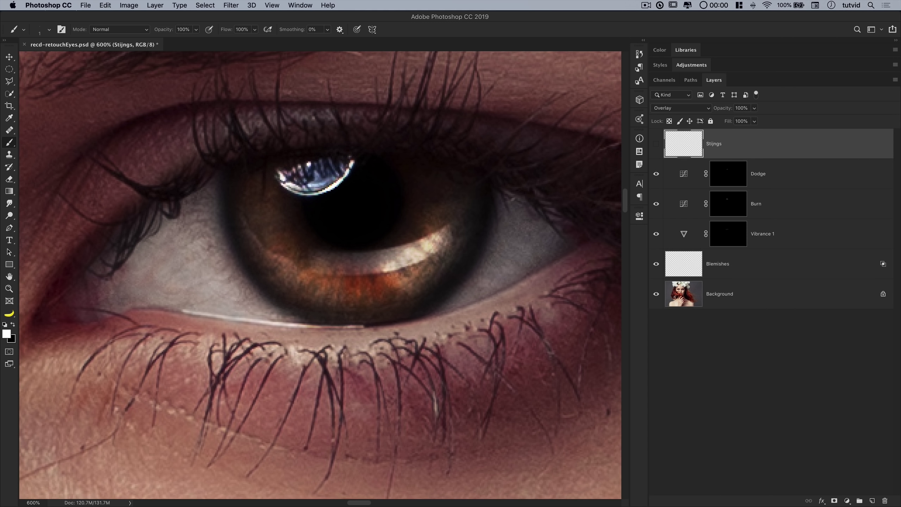
{"action": "key", "text": "super+comma"}
Try a second Vibrance adjustment layer with lowered saturation above the Stijngs layer, and delete it.
{"action": "left_click", "coordinate": [691, 65]}
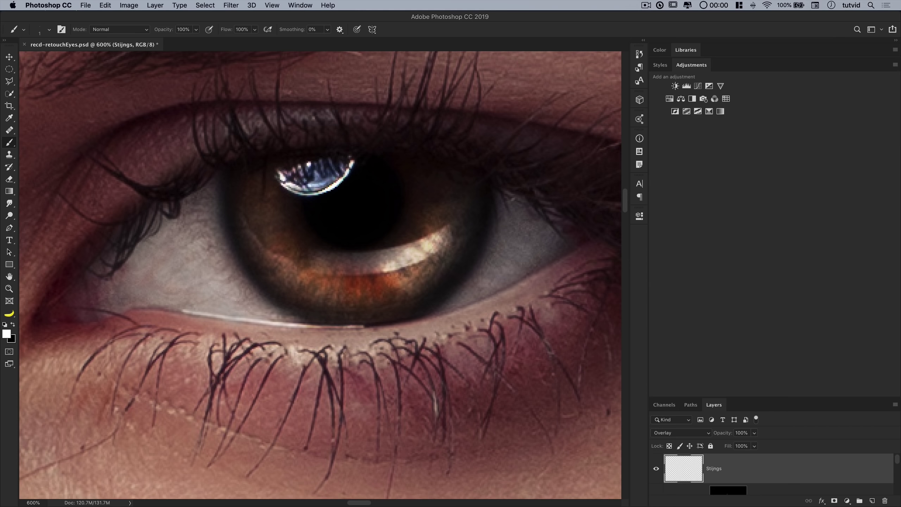
{"action": "left_click", "coordinate": [721, 86]}
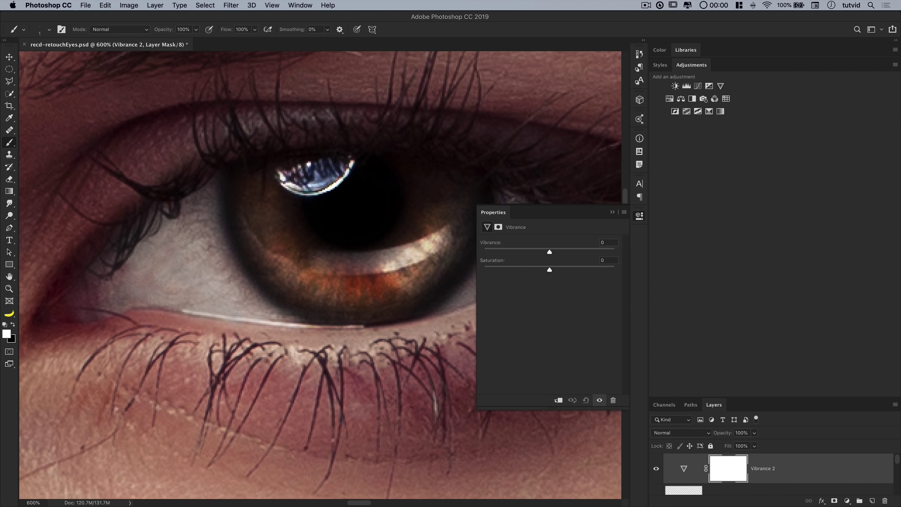
{"action": "double_click", "coordinate": [690, 65]}
{"action": "double_click", "coordinate": [683, 143]}
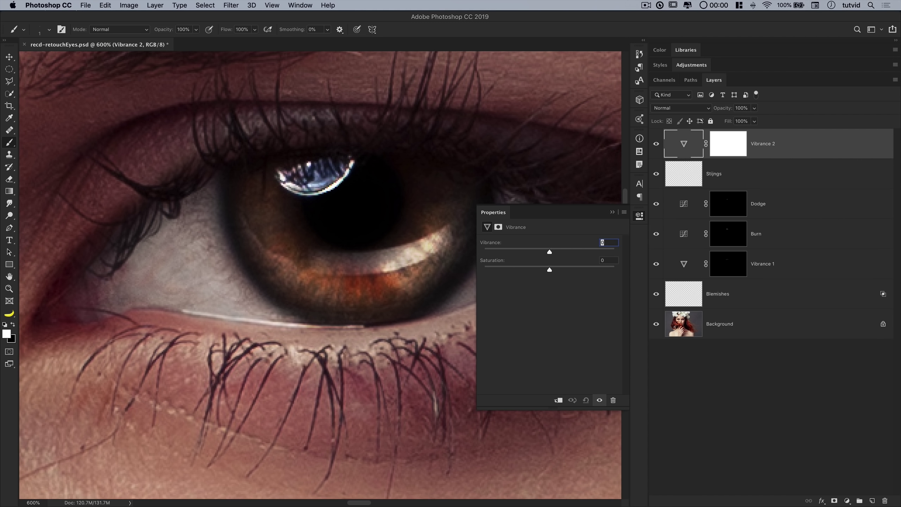
{"action": "left_click_drag", "start_coordinate": [549, 270], "coordinate": [526, 270]}
{"action": "left_click", "coordinate": [613, 212]}
{"action": "key", "text": "BackSpace"}
Desaturate the catchlight by painting white over it on the Vibrance 1 mask.
{"action": "left_click", "coordinate": [762, 234]}
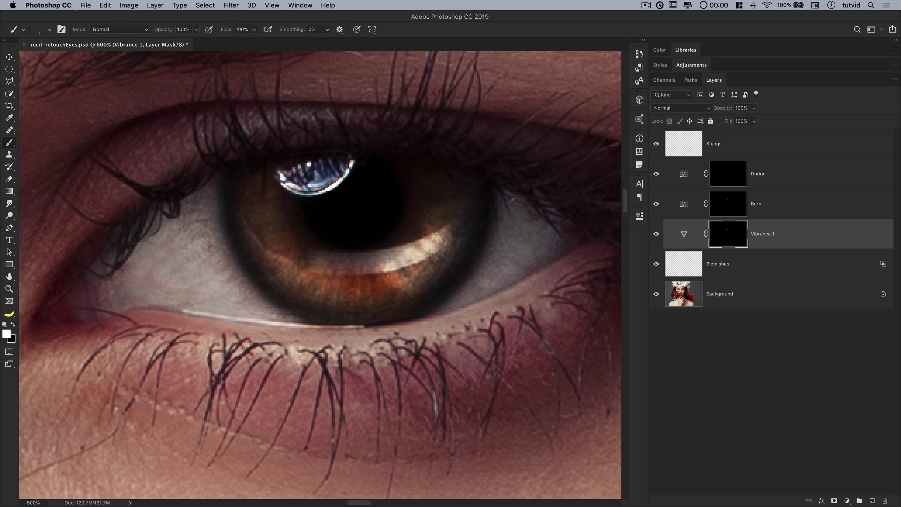
{"action": "left_click_drag", "start_coordinate": [313, 186], "coordinate": [330, 171]}
Compare the retouched eye with the original photo and with the other eye at several magnifications.
{"action": "key", "text": "super+minus"}
{"action": "key", "text": "super+minus"}
{"action": "key", "text": "super+minus"}
{"action": "key", "text": "super+minus"}
{"action": "key", "text": "super+minus"}
{"action": "key", "text": "super+minus"}
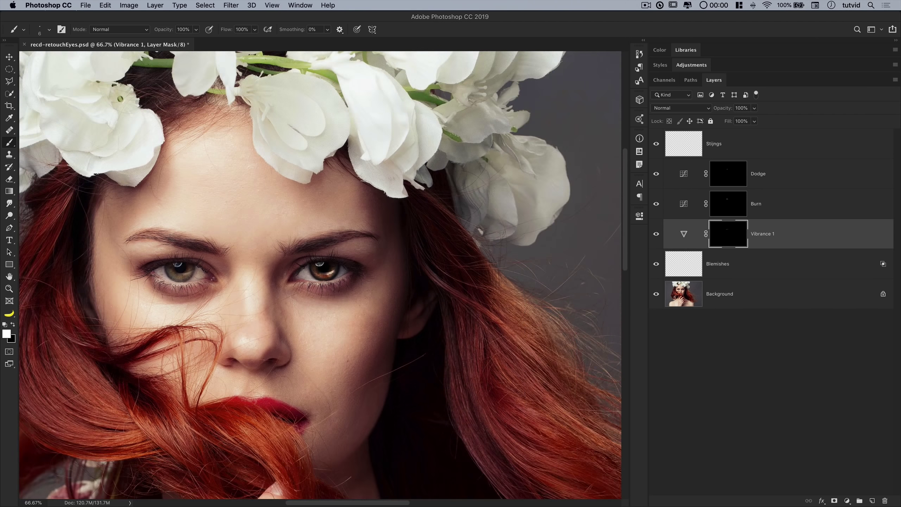
{"action": "left_click", "coordinate": [656, 294], "text": "alt"}
{"action": "left_click", "coordinate": [656, 294], "text": "alt"}
{"action": "key", "text": "z"}
{"action": "left_click", "coordinate": [322, 271]}
{"action": "left_click", "coordinate": [323, 270]}
{"action": "left_click_drag", "start_coordinate": [323, 271], "coordinate": [483, 281]}
{"action": "key", "text": "super+minus"}
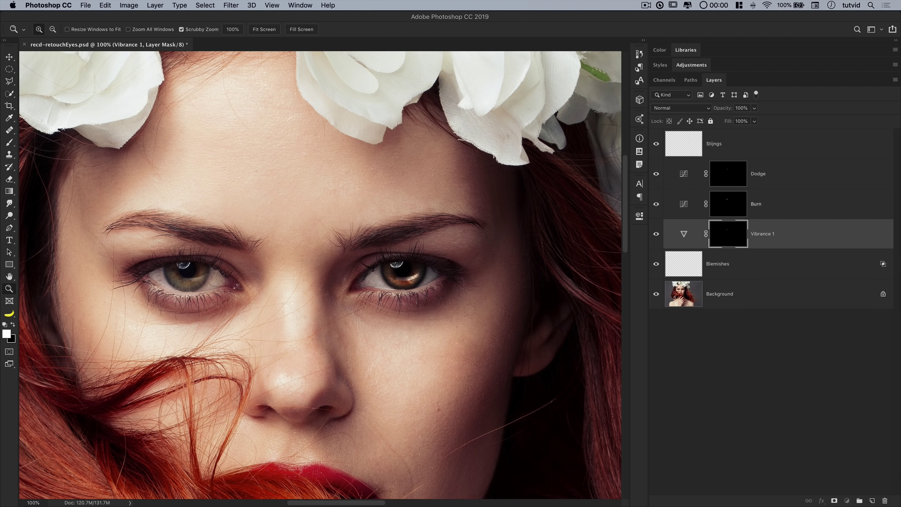
Set the Burn layer's opacity to 56% and the Dodge layer's opacity to 48%.
{"action": "key", "text": "alt+bracketright"}
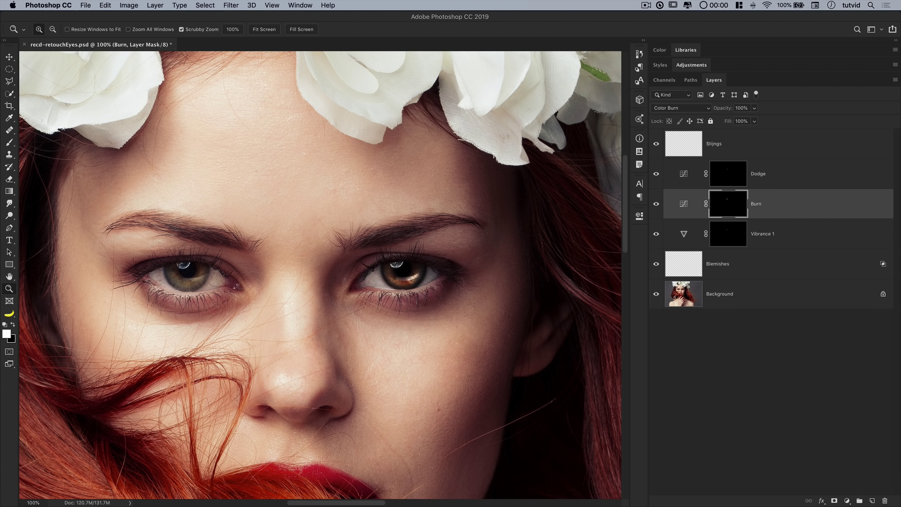
{"action": "key", "text": "5"}
{"action": "key", "text": "6"}
{"action": "key", "text": "alt+bracketright"}
{"action": "key", "text": "4"}
{"action": "key", "text": "8"}
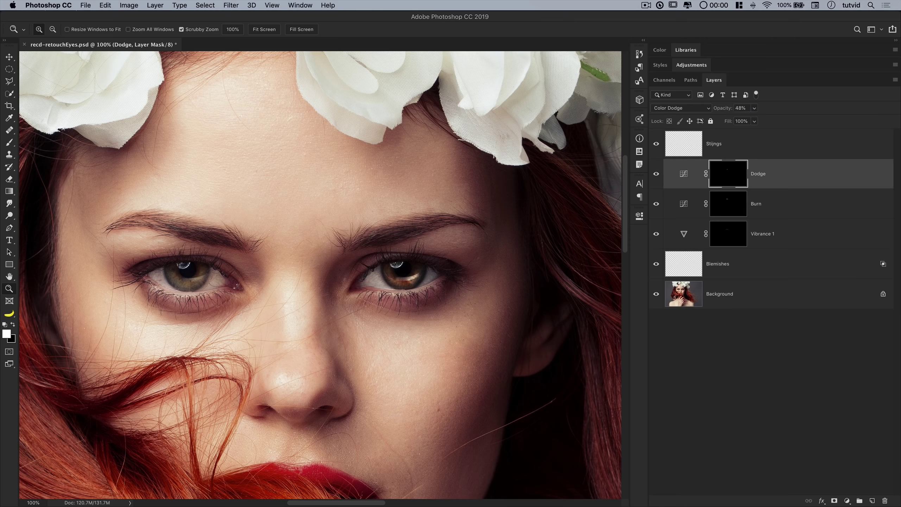
Set the Stijngs layer's opacity to 44% and compare the finished retouch with the original photo.
{"action": "key", "text": "alt+bracketright"}
{"action": "type", "text": "49"}
{"action": "key", "text": "Return"}
{"action": "key", "text": "4"}
{"action": "key", "text": "4"}
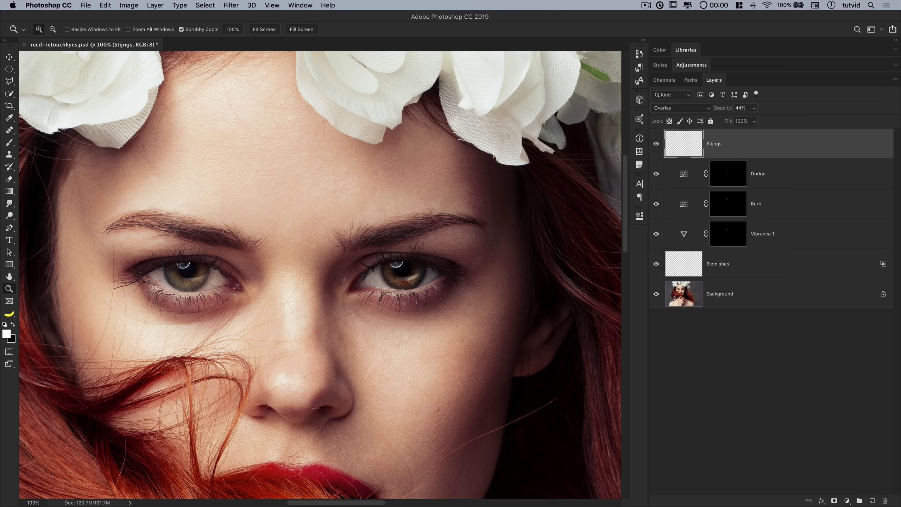
{"action": "left_click", "coordinate": [656, 293], "text": "alt"}
{"action": "left_click", "coordinate": [656, 294], "text": "alt"}
{"action": "scroll", "coordinate": [320, 275], "scroll_direction": "right", "scroll_amount": 2}
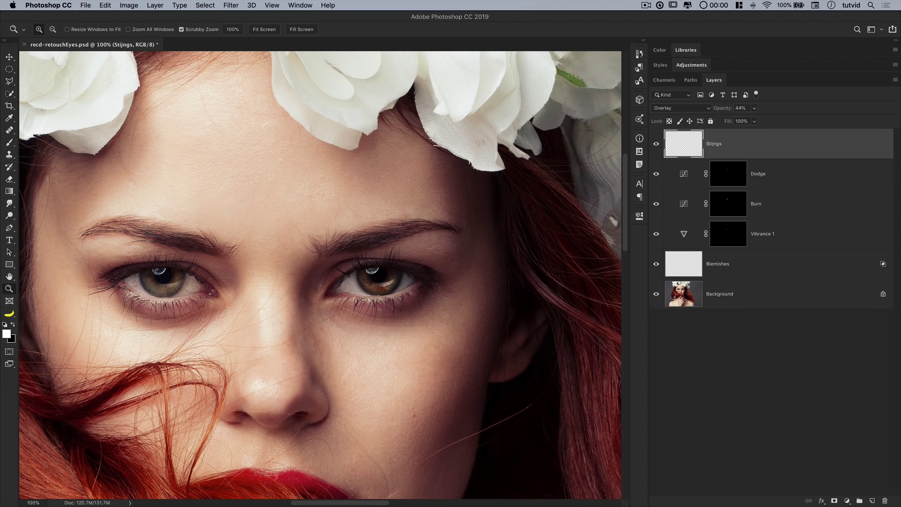